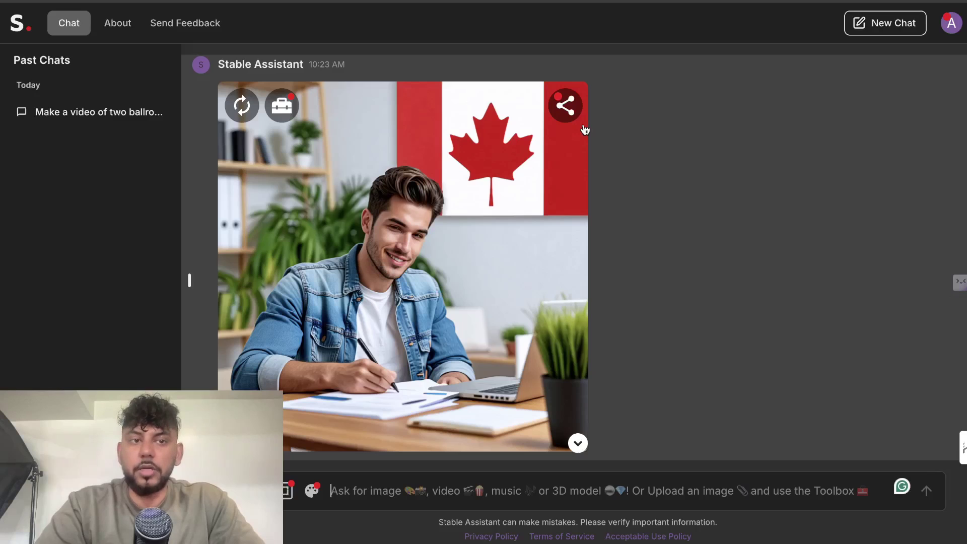
Scroll the chat to review the image of a smiling student at a desk with a Canadian flag
scroll(584, 130, down, 1)
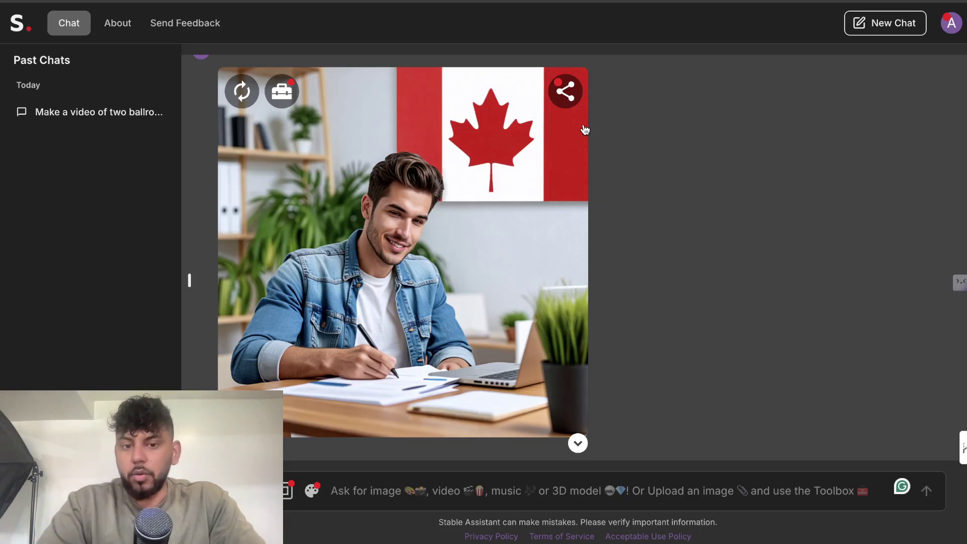
scroll(648, 177, down, 1)
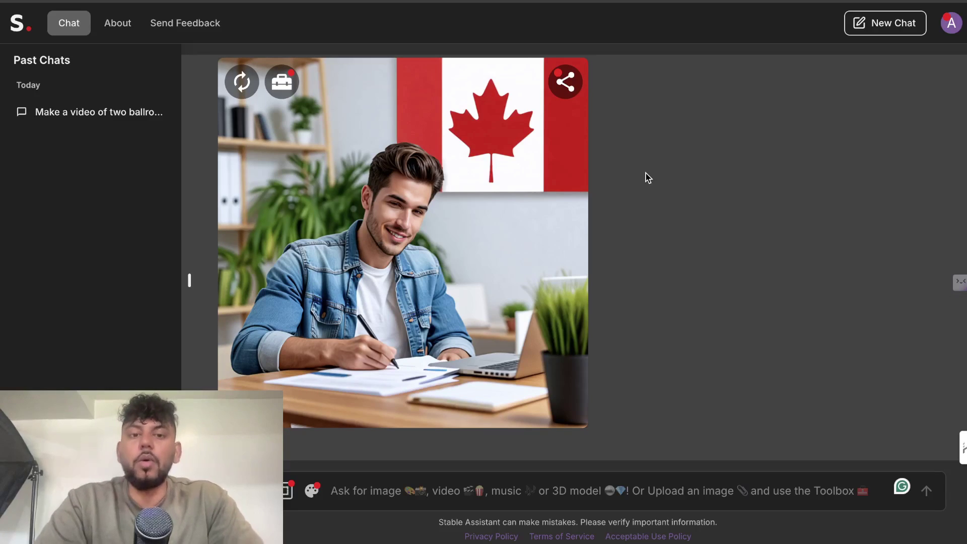
scroll(648, 178, up, 1)
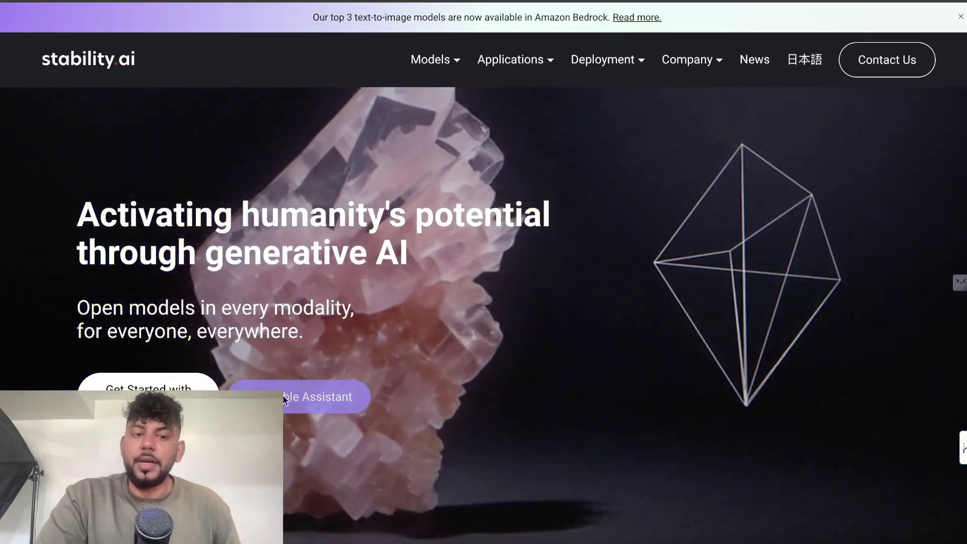
Open the Stable Assistant product page on stability.ai and scroll through it
click(315, 383)
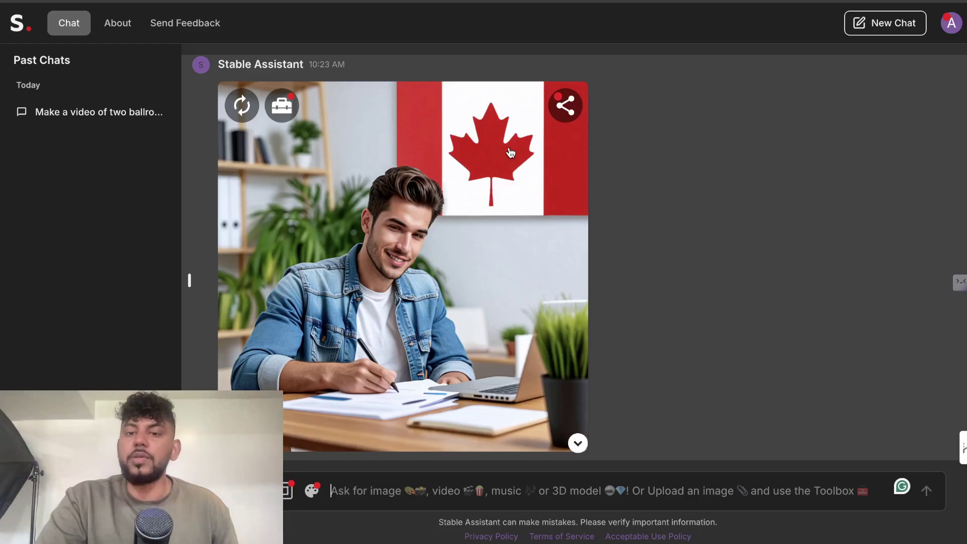
scroll(539, 184, up, 6)
scroll(383, 294, down, 6)
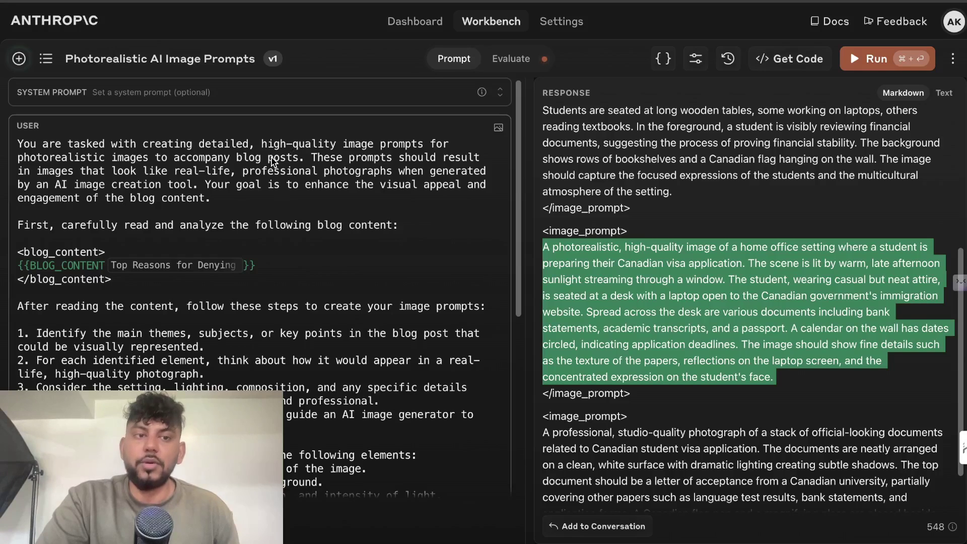
scroll(272, 161, down, 1)
scroll(223, 179, down, 6)
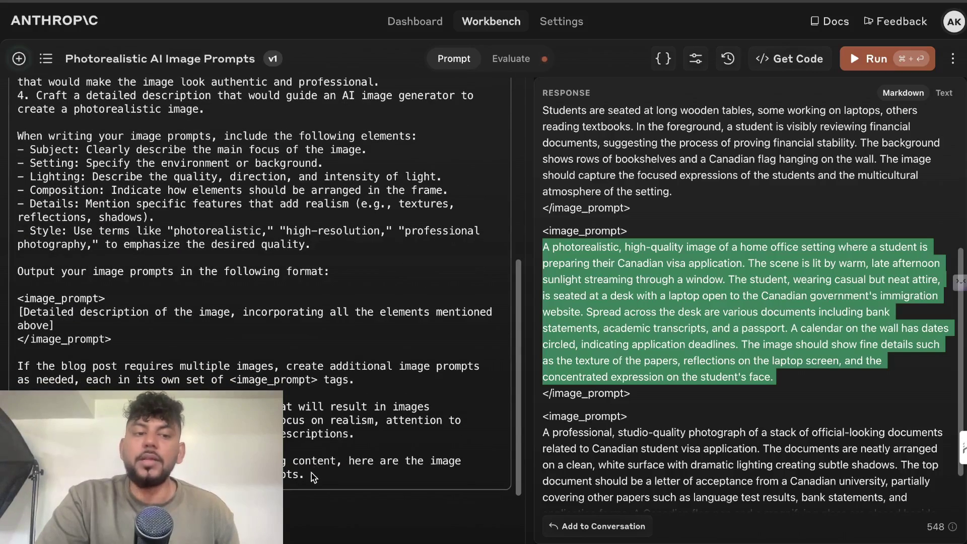
Show the BLOG_CONTENT variable holding the blog text on Canadian visa denials
drag(314, 477, 14, 150)
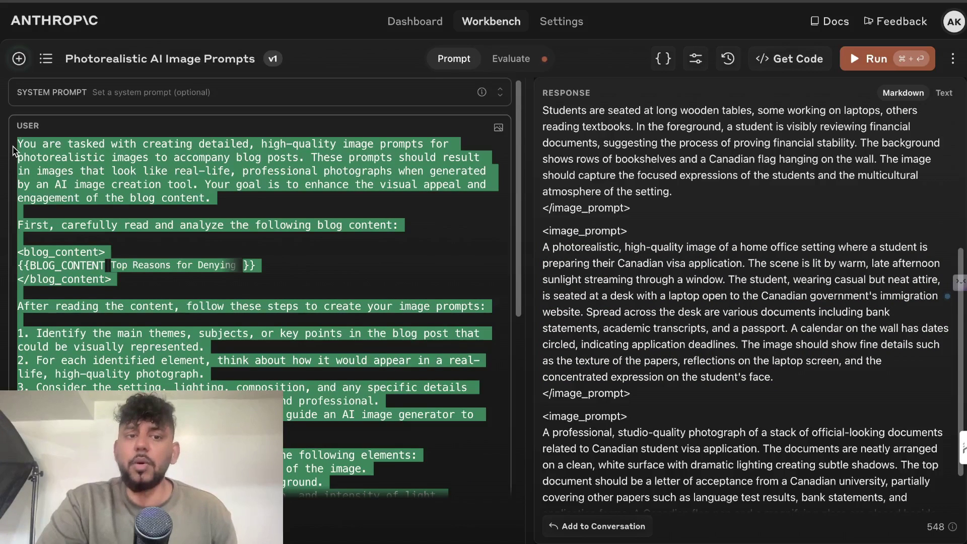
scroll(226, 198, down, 1)
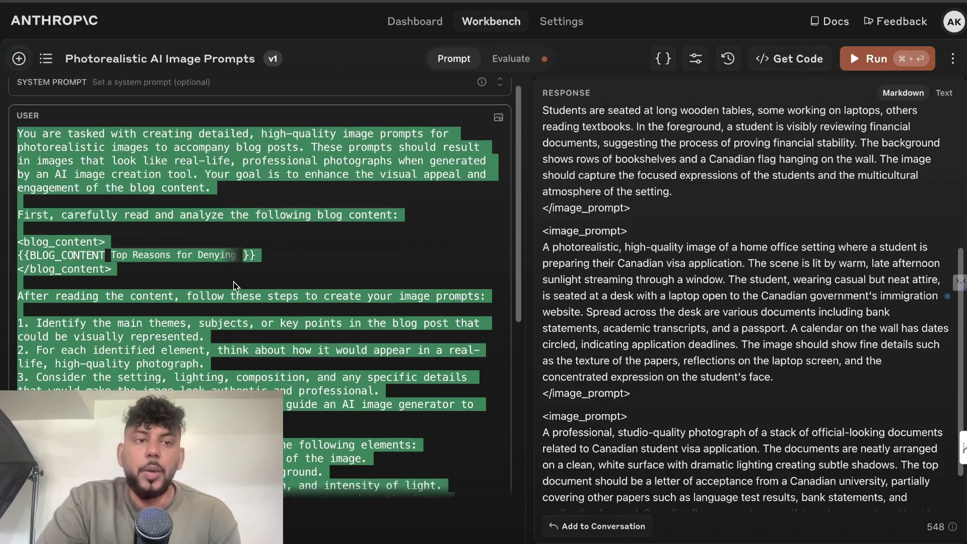
scroll(234, 286, down, 1)
click(273, 275)
scroll(273, 275, down, 1)
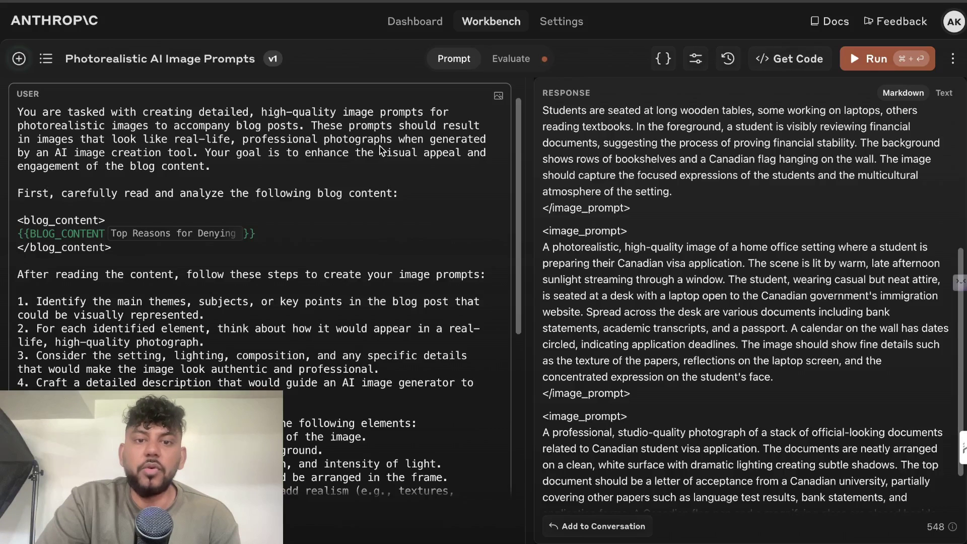
scroll(287, 185, down, 1)
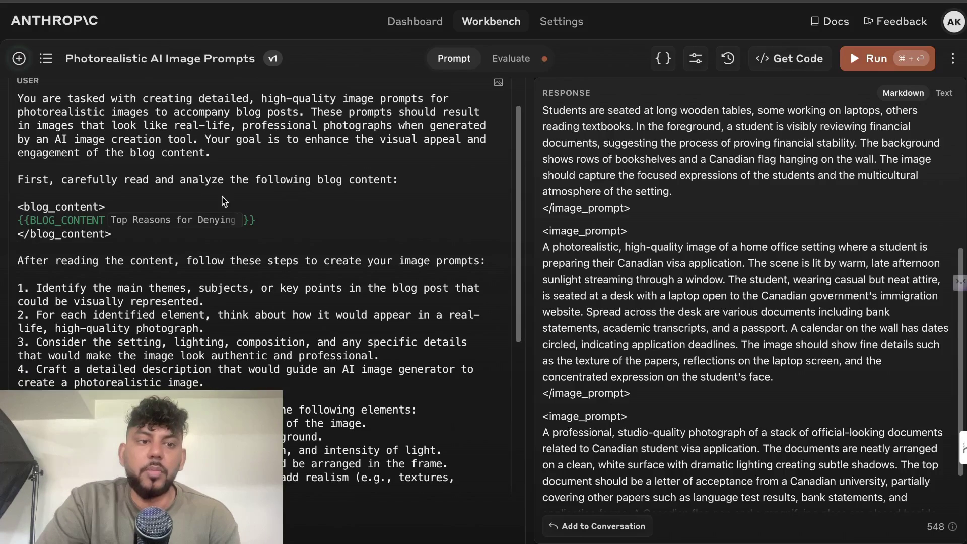
scroll(232, 204, down, 1)
click(161, 211)
Close the Variables panel, briefly reopen the BLOG_CONTENT text, and close it again
scroll(604, 170, down, 15)
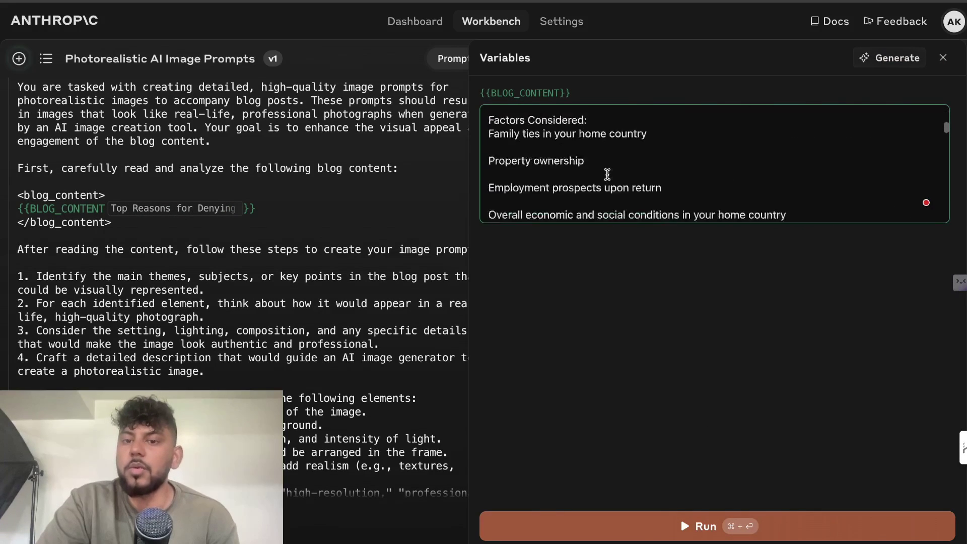
click(943, 58)
scroll(440, 249, down, 5)
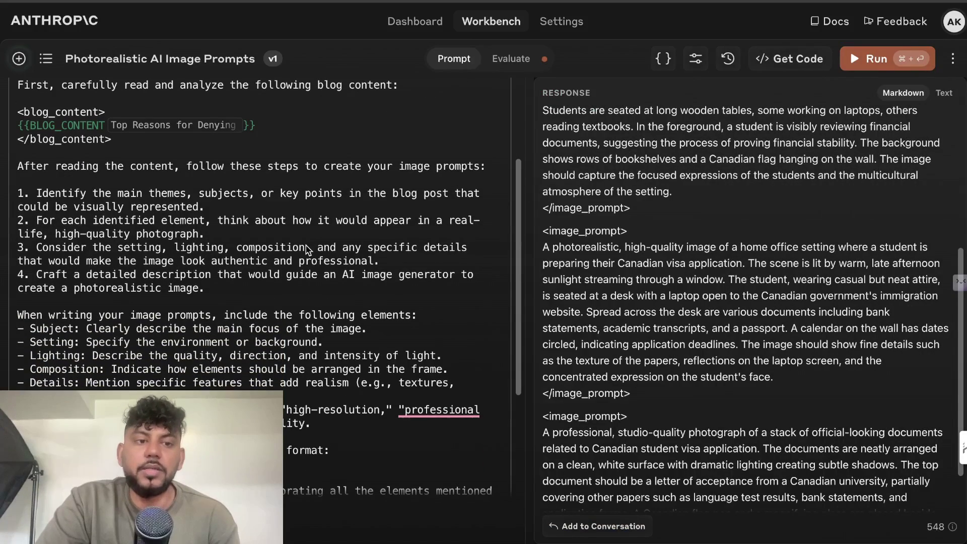
scroll(185, 323, down, 6)
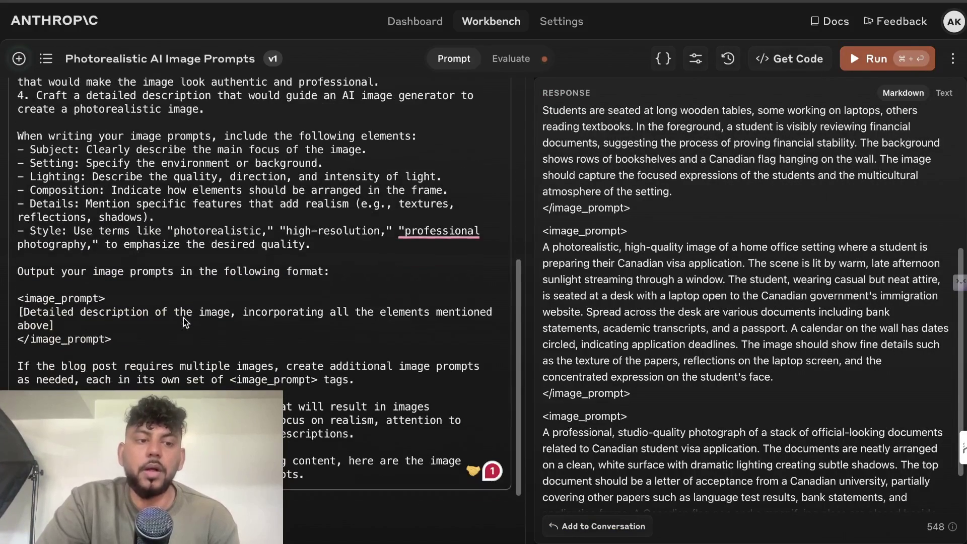
scroll(579, 282, up, 10)
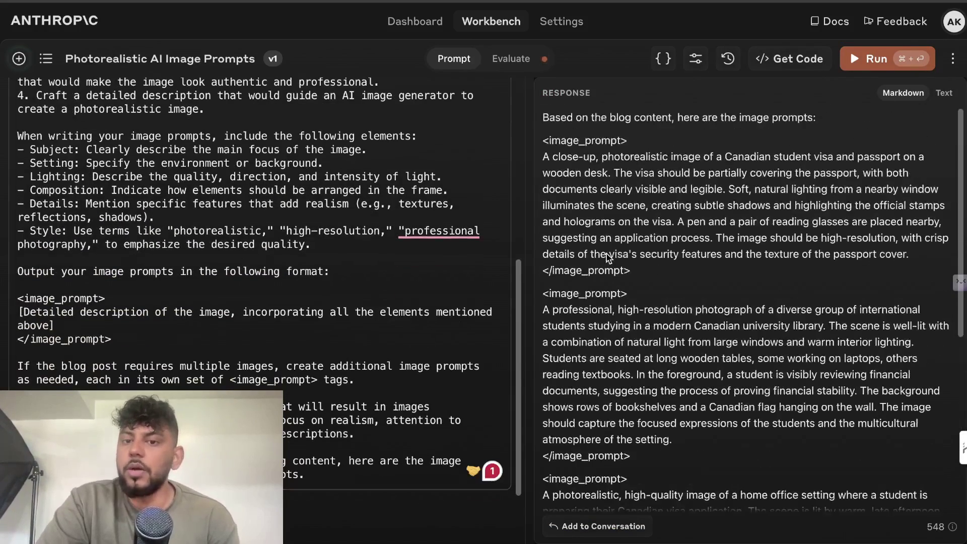
scroll(352, 249, up, 15)
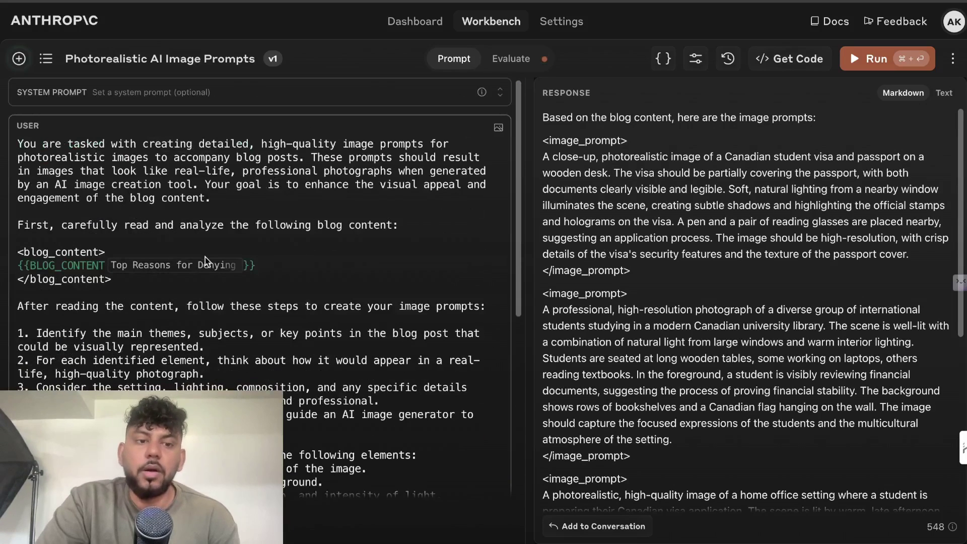
click(217, 268)
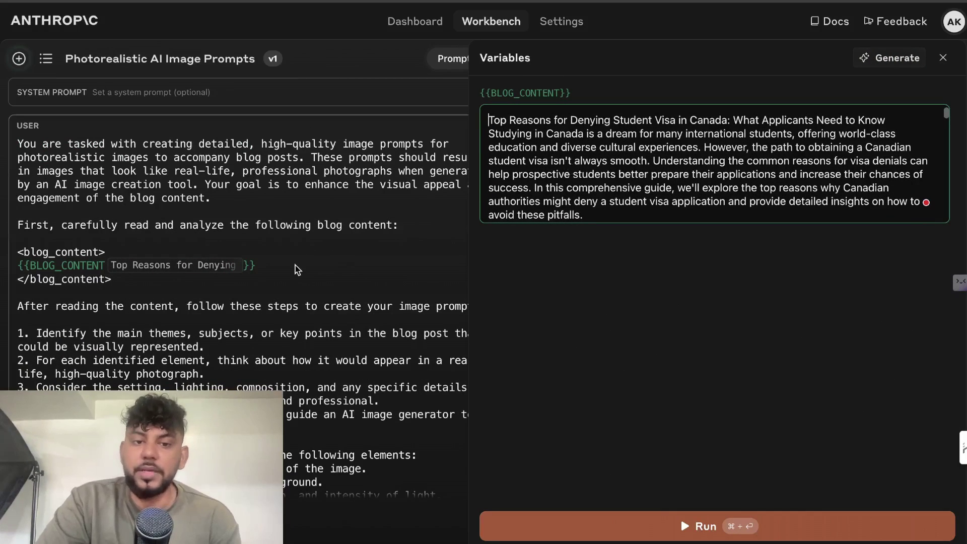
click(950, 57)
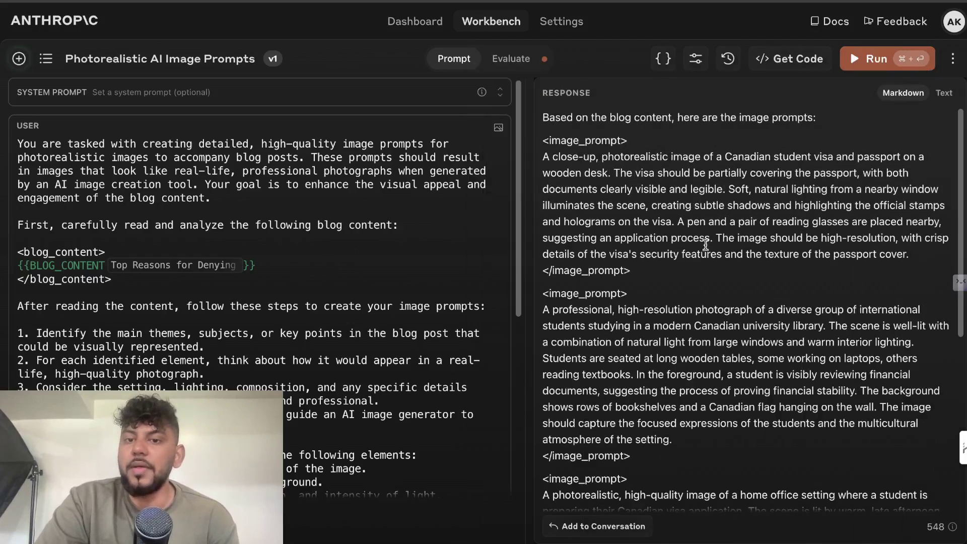
Select the full image prompt describing a stack of Canadian student visa documents
scroll(697, 249, down, 1)
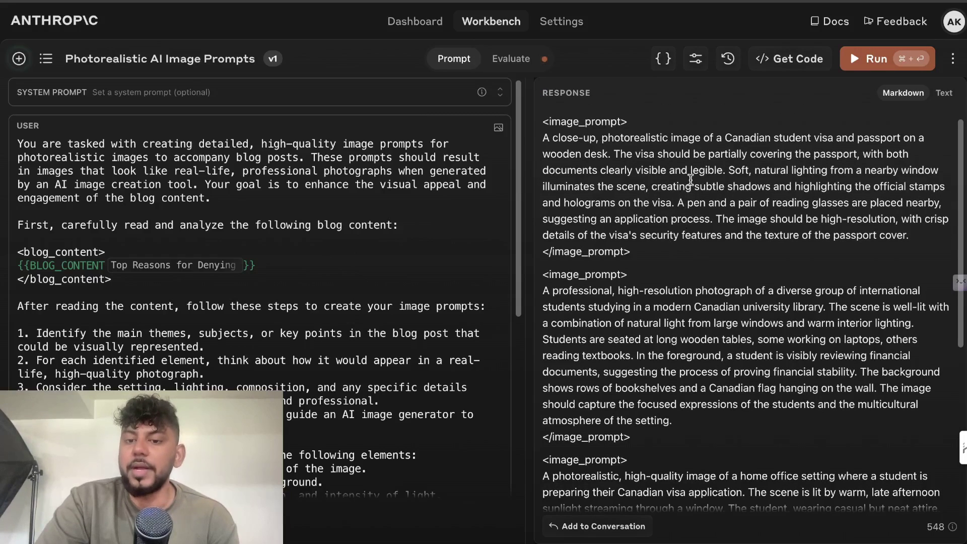
scroll(691, 180, down, 5)
triple_click(663, 390)
key(ctrl+c)
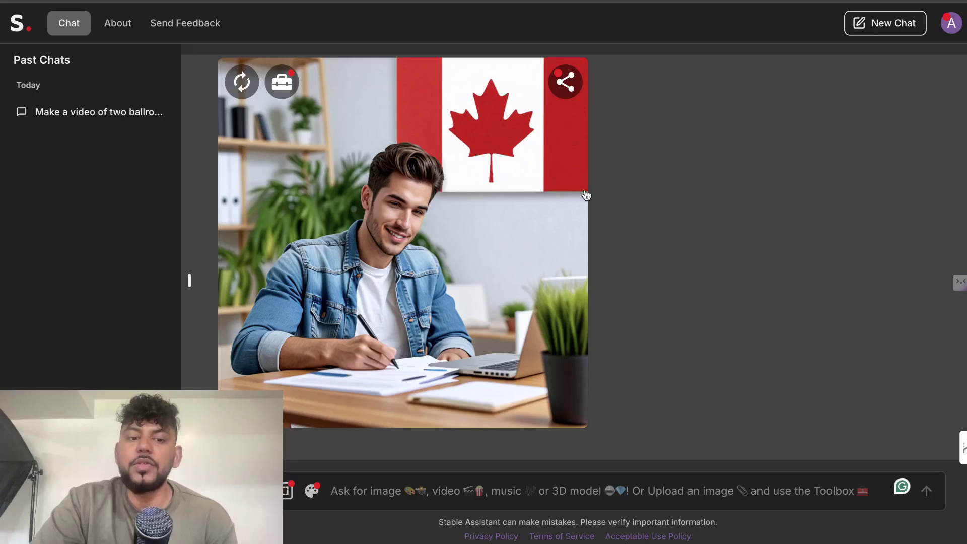
View the passport and visa image at full size, then close it
scroll(585, 194, up, 15)
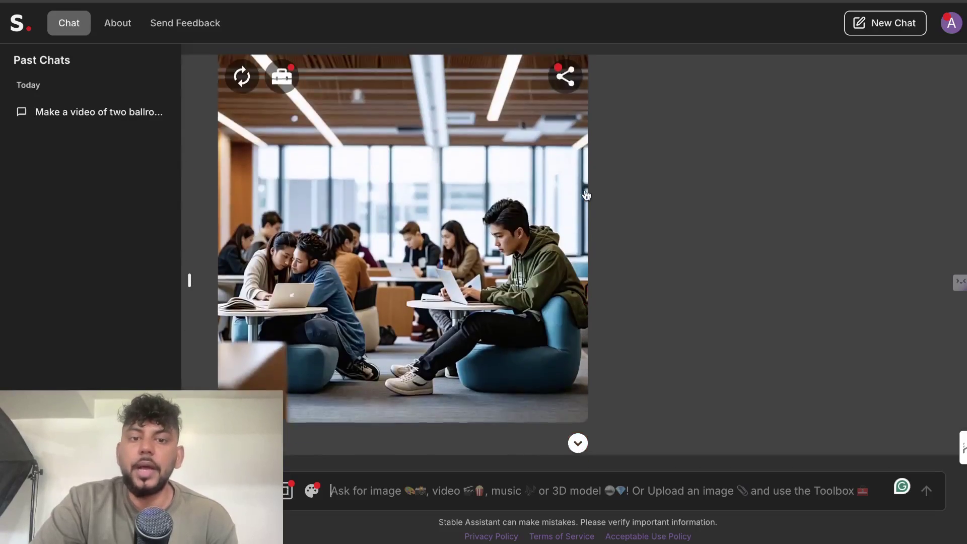
scroll(586, 195, up, 10)
scroll(584, 193, down, 6)
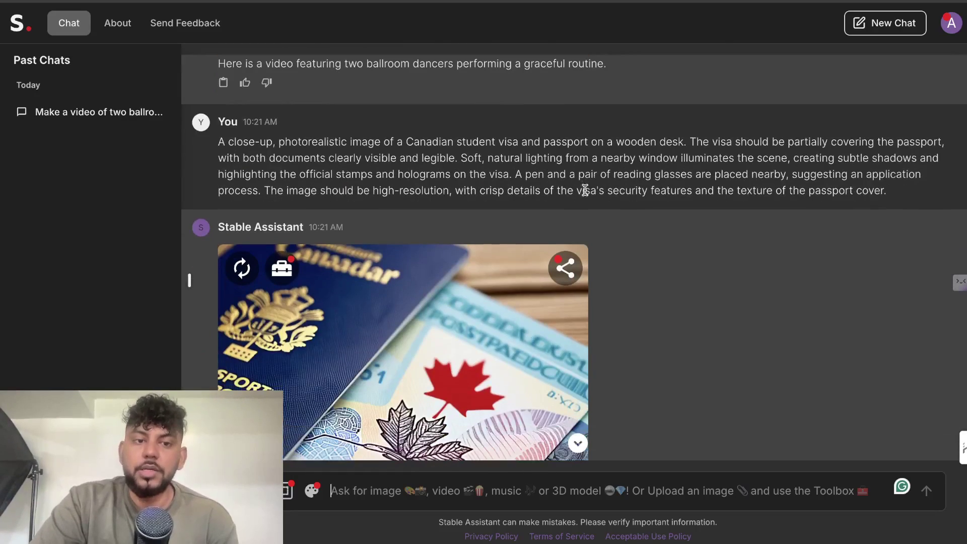
scroll(449, 270, down, 3)
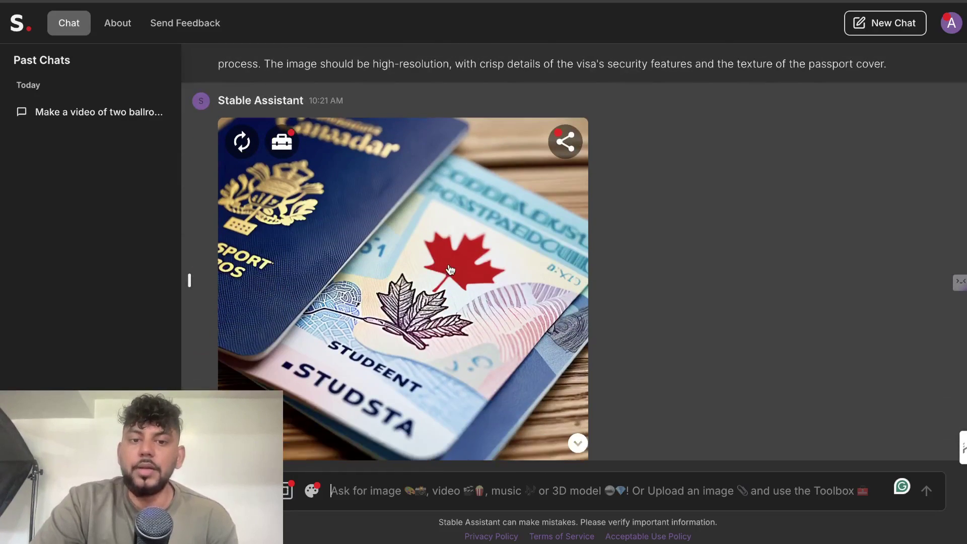
scroll(450, 270, down, 1)
click(450, 270)
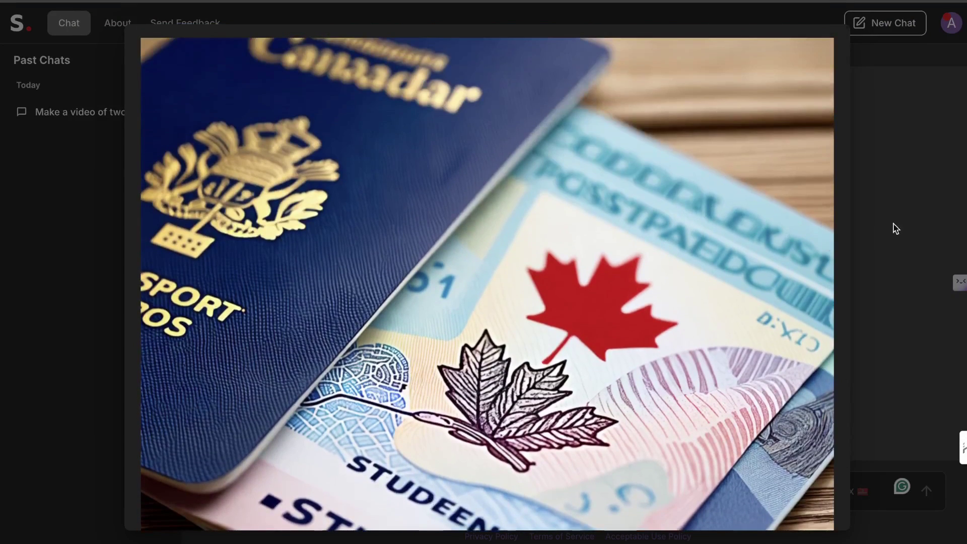
click(903, 223)
View the university library students image at full size, then close it
scroll(739, 225, down, 15)
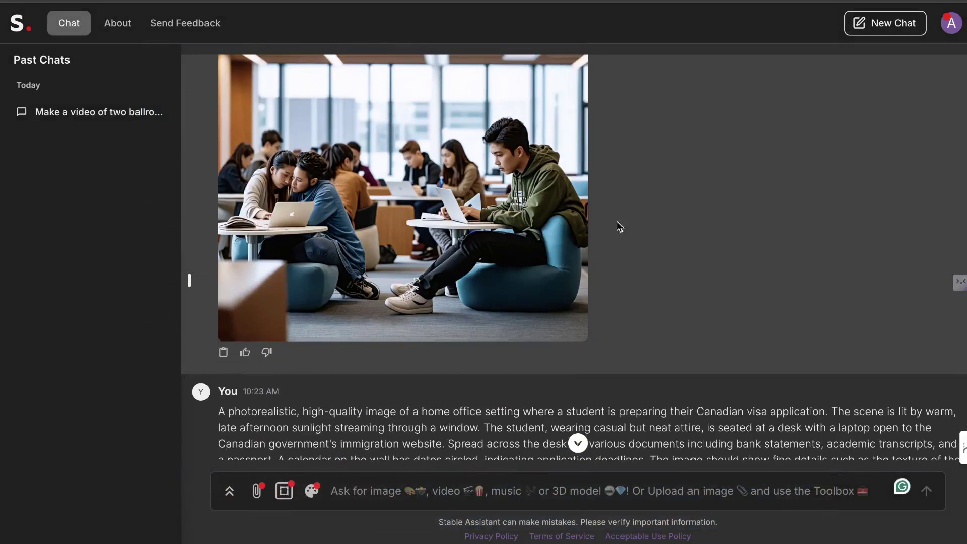
click(507, 207)
scroll(506, 203, down, 4)
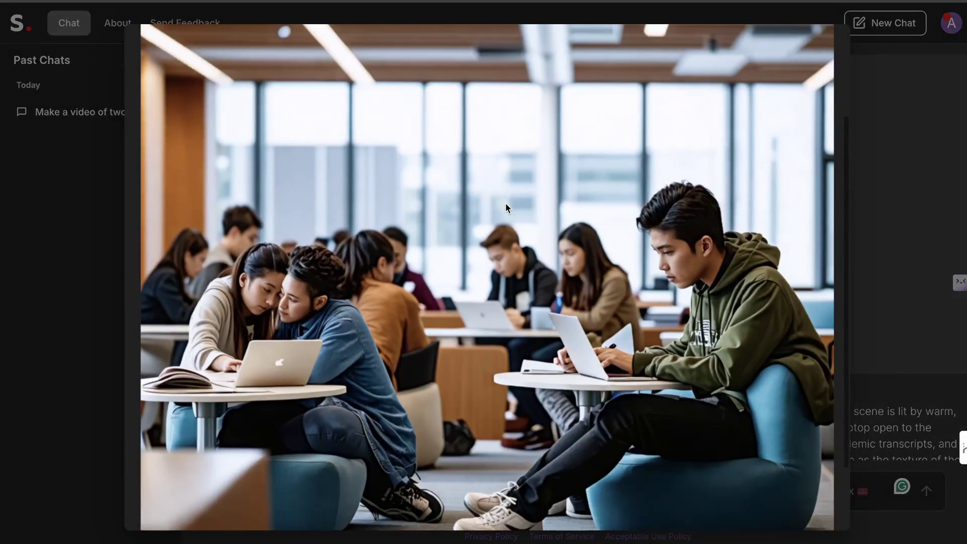
scroll(554, 278, down, 1)
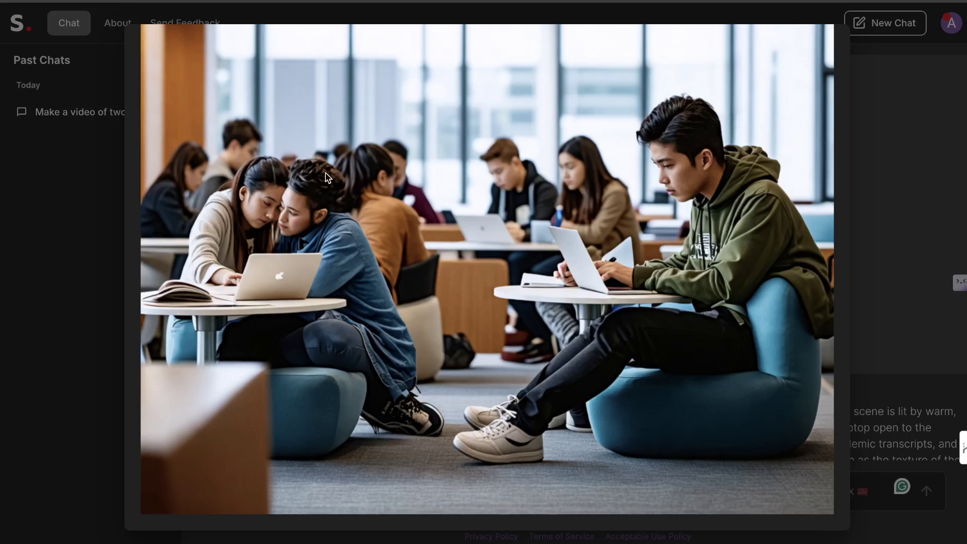
click(842, 134)
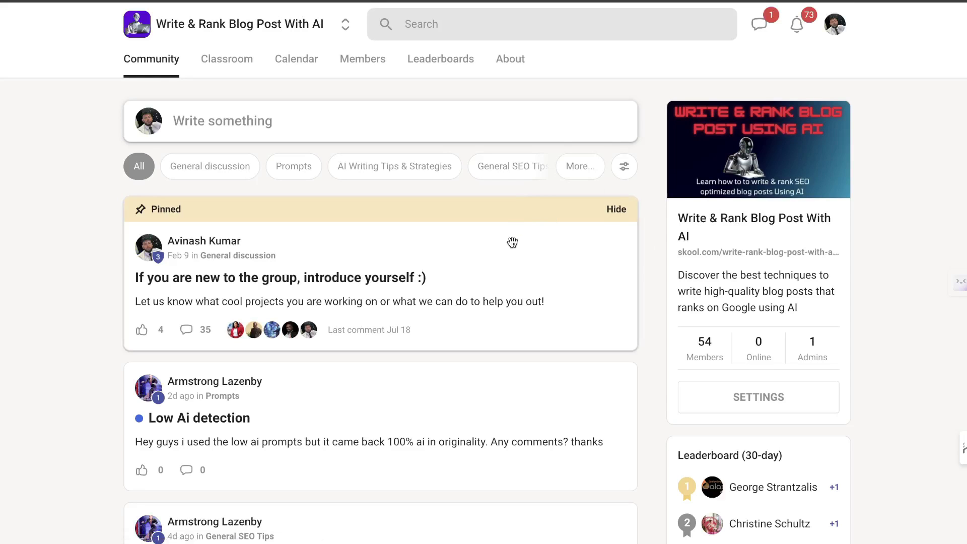
click(228, 74)
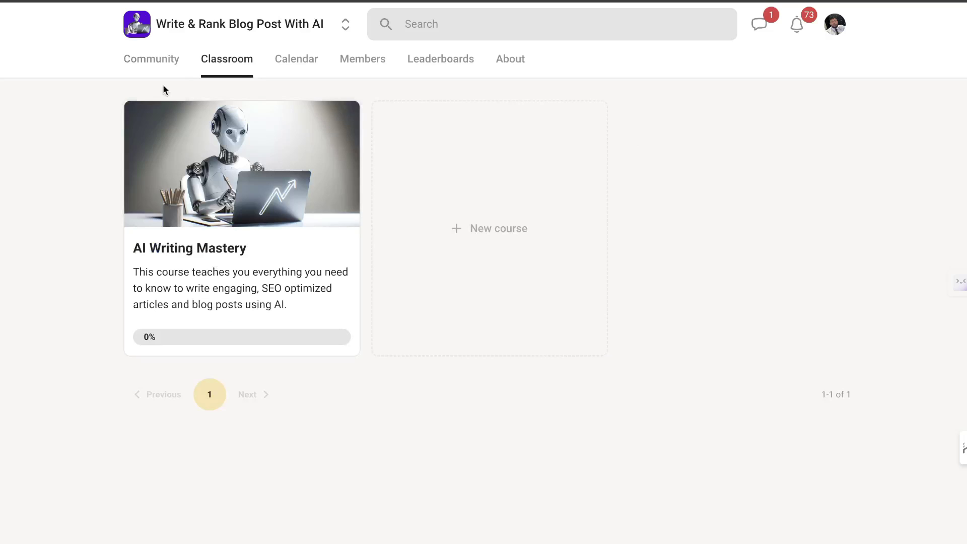
click(146, 66)
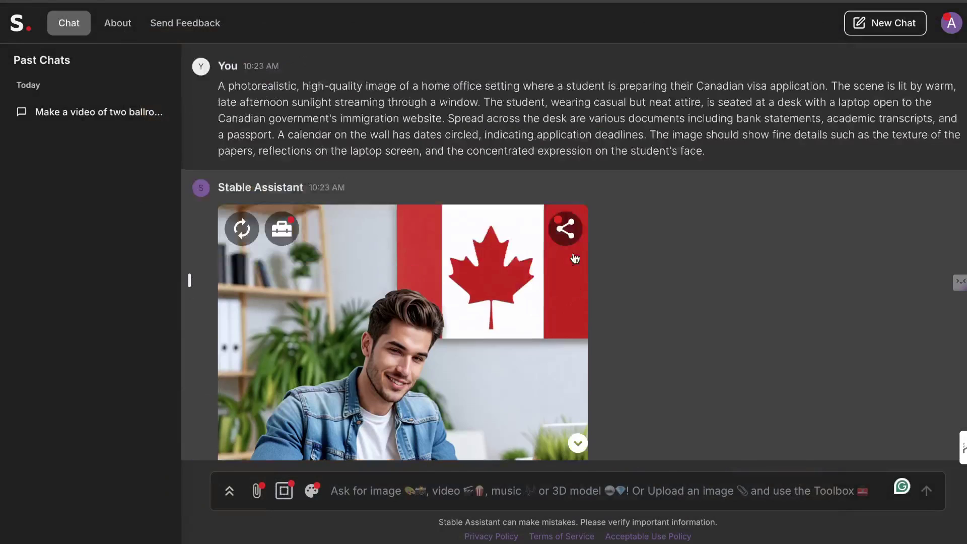
View the student-with-flag image at full size, then close it
scroll(503, 255, down, 3)
click(503, 255)
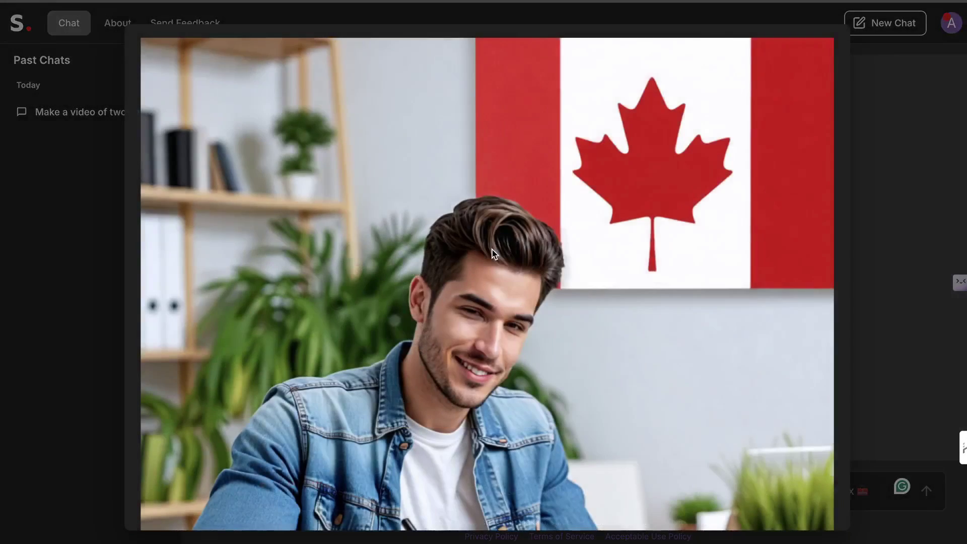
scroll(725, 250, down, 4)
scroll(725, 250, up, 3)
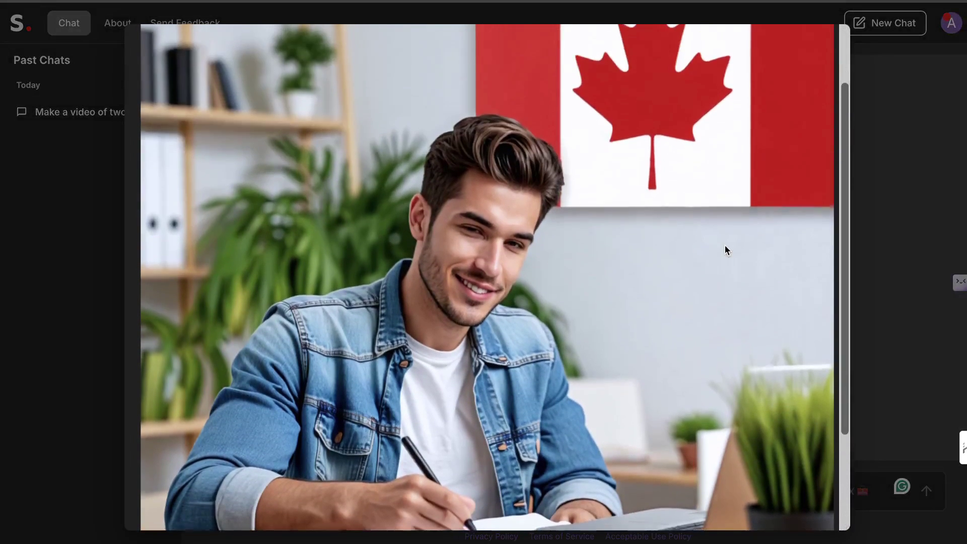
scroll(725, 250, down, 1)
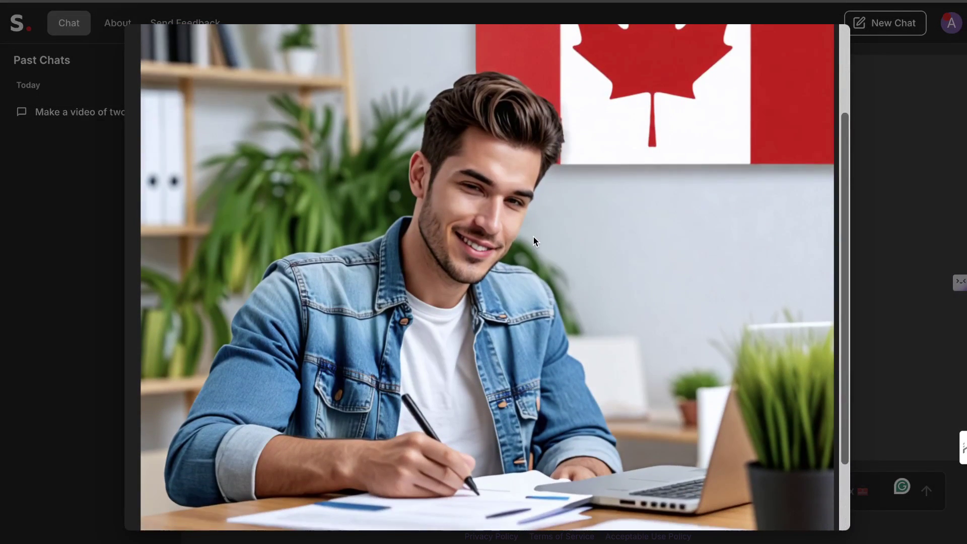
scroll(533, 235, down, 2)
scroll(533, 237, up, 5)
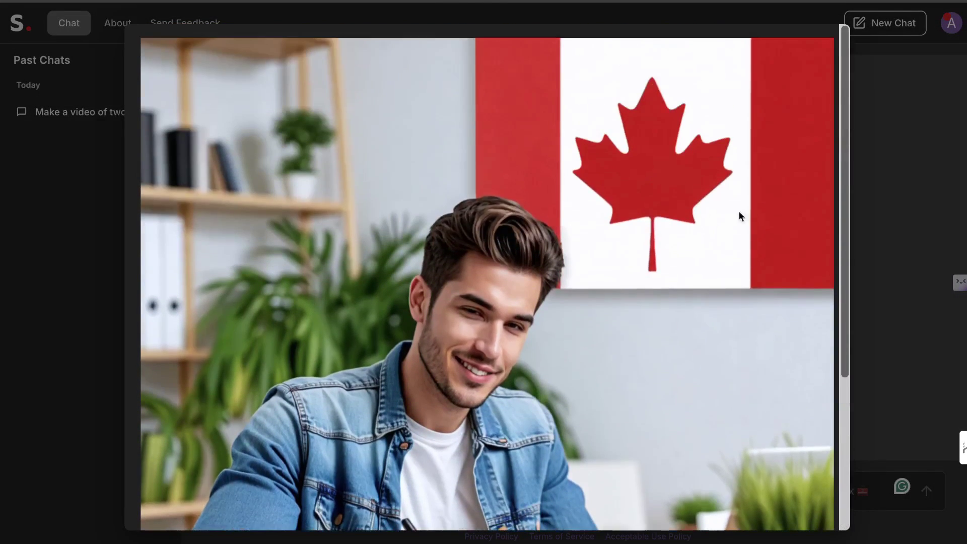
click(916, 228)
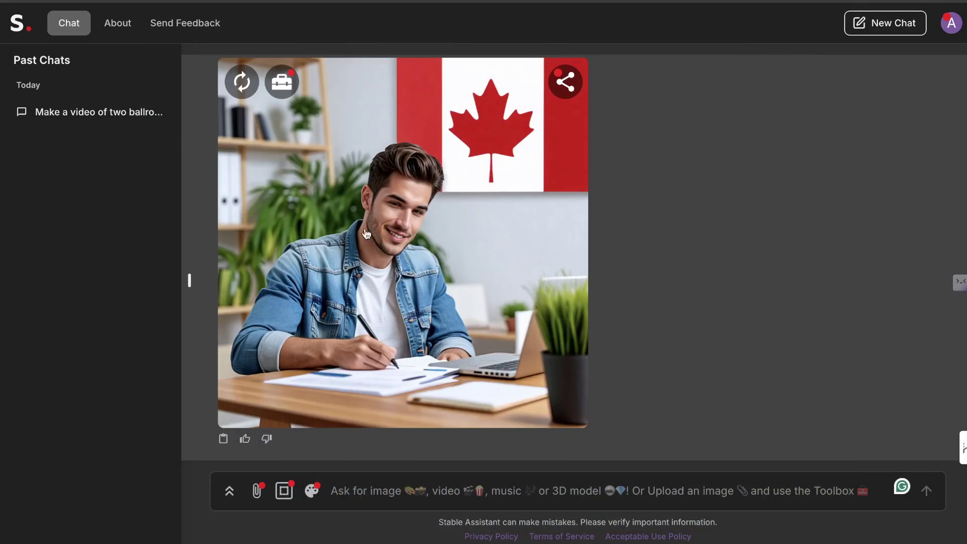
Paste the stack-of-Canadian-visa-documents photo prompt into the chat and send it
scroll(425, 250, up, 2)
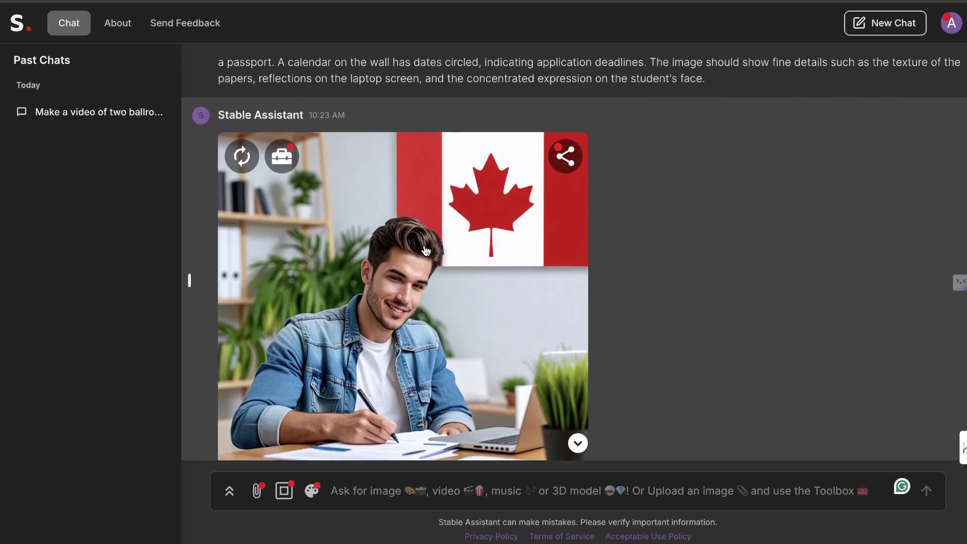
scroll(425, 251, down, 2)
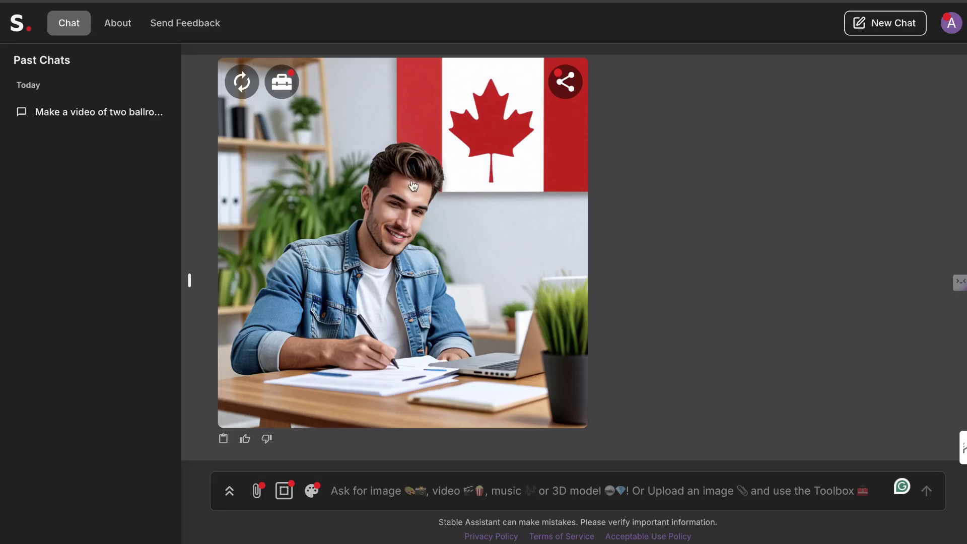
key(ctrl+v)
key(Return)
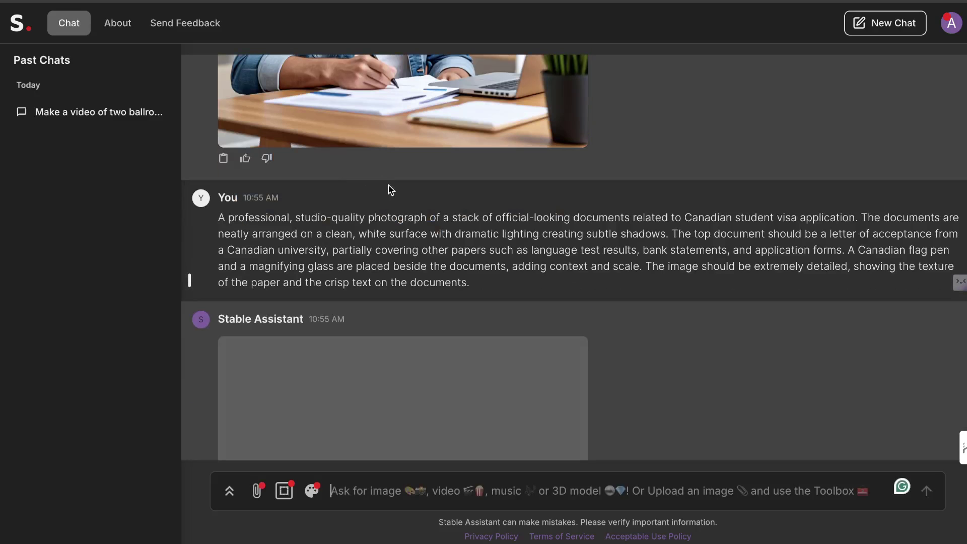
Wait for the Student Visa application form on a Canadian flag image to finish generating
scroll(391, 189, down, 5)
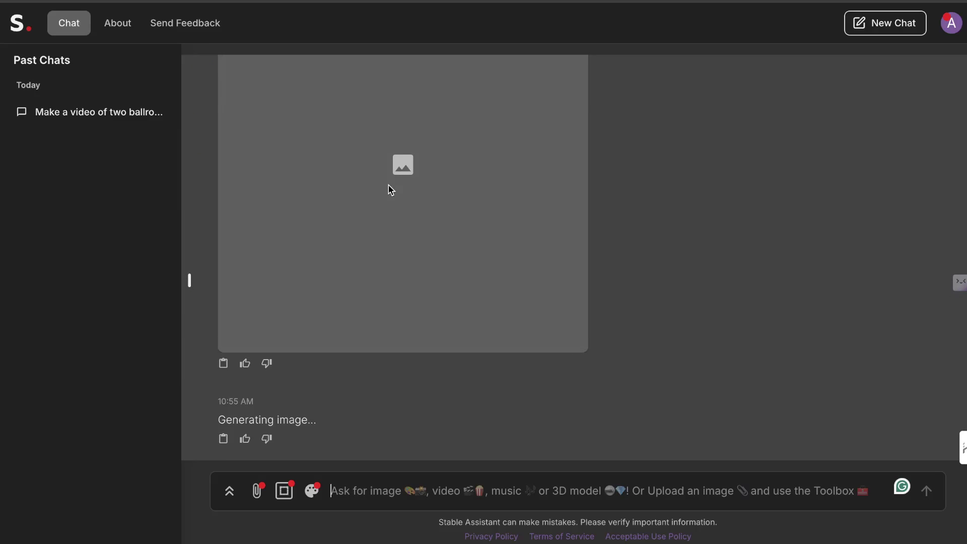
scroll(607, 218, up, 15)
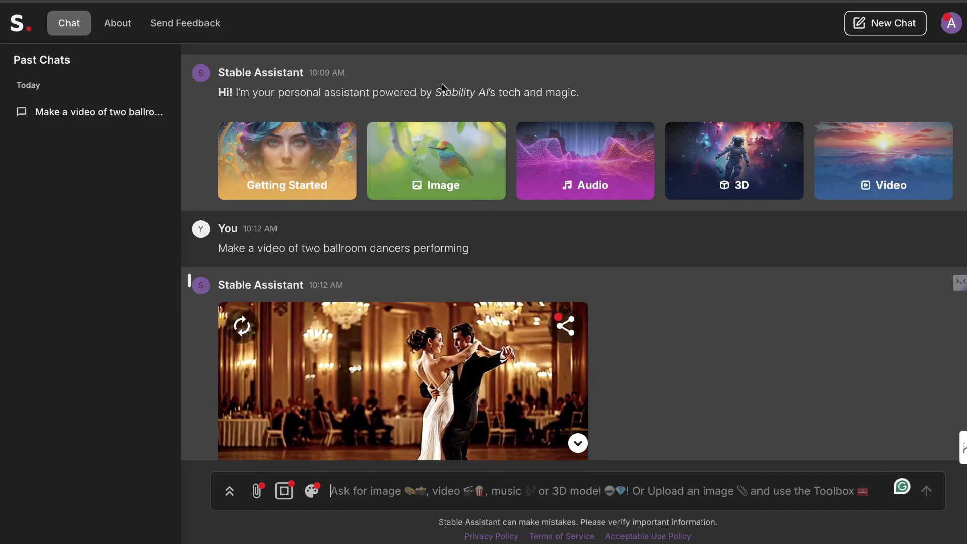
scroll(743, 339, down, 3)
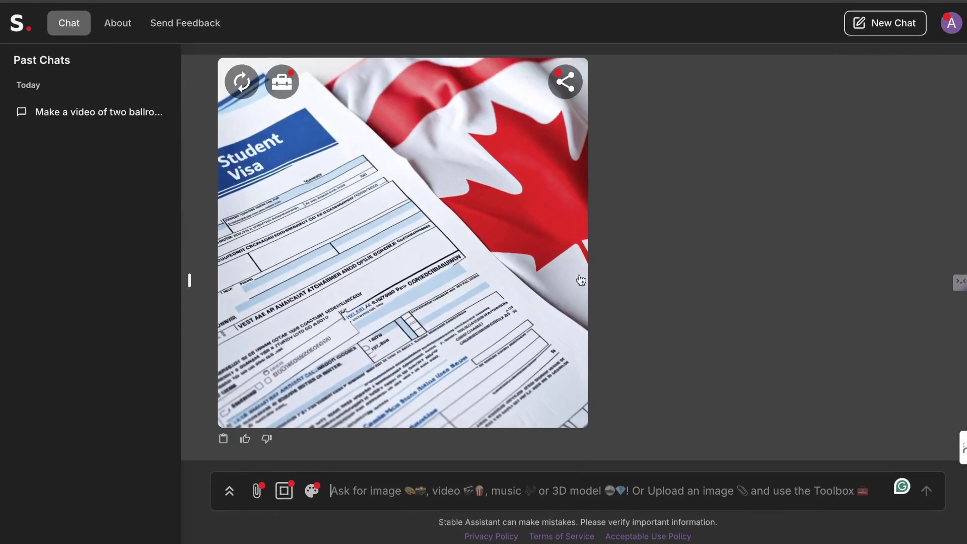
click(529, 262)
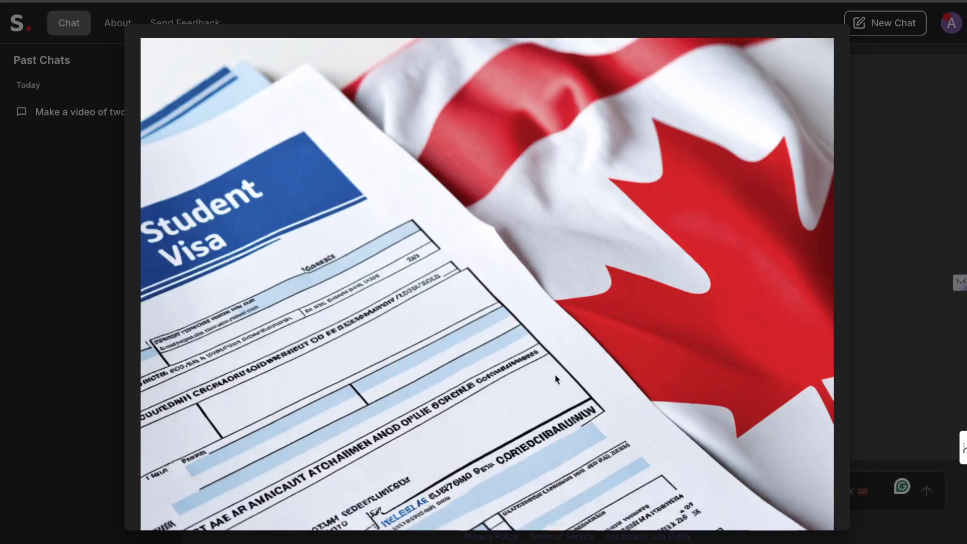
click(940, 158)
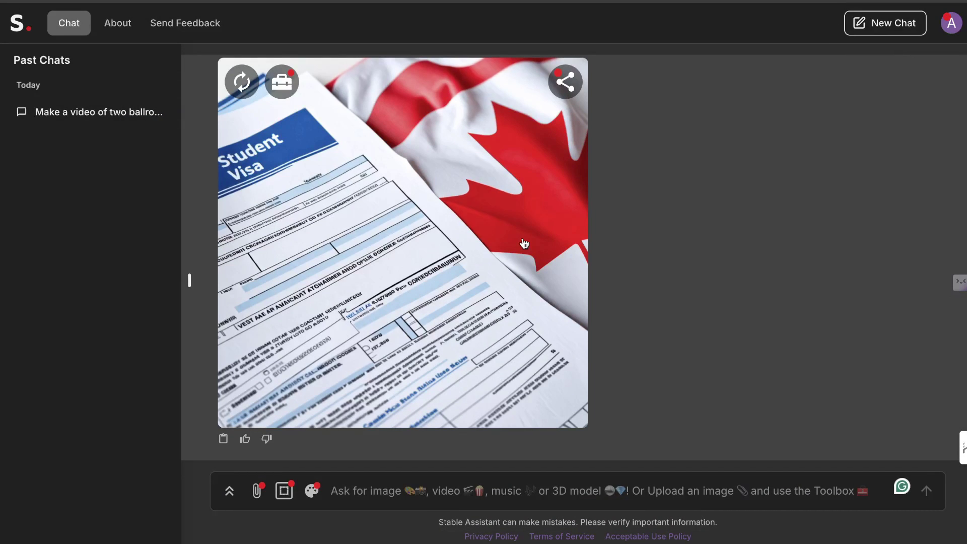
scroll(633, 215, up, 2)
click(484, 258)
click(876, 225)
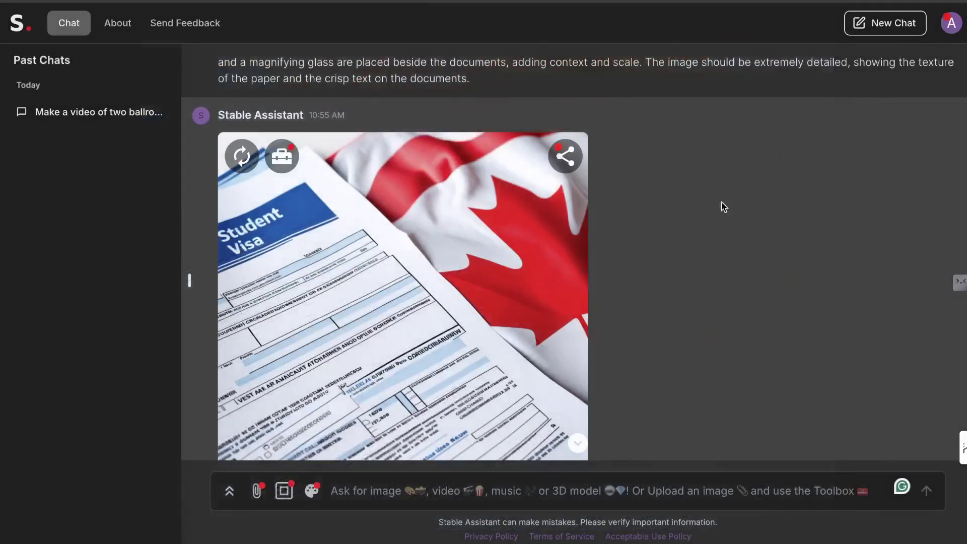
scroll(637, 189, up, 10)
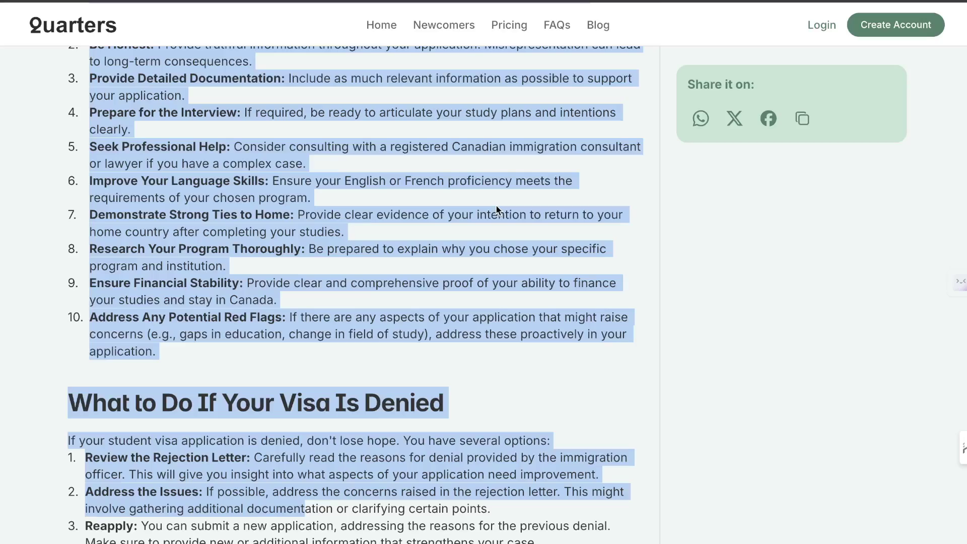
scroll(496, 209, up, 20)
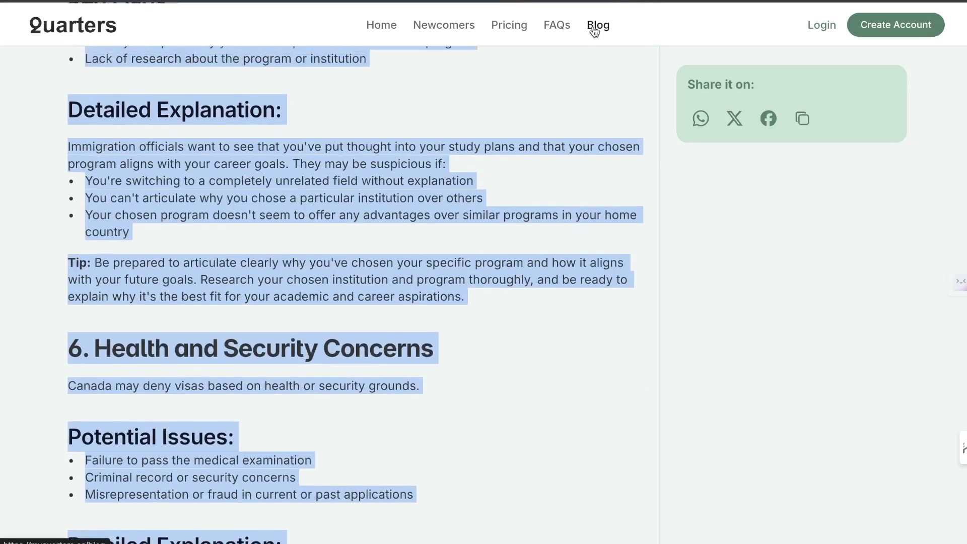
Open 'Am I Legally Authorized to Work in Canada?' from the Blog listing and select its full text
click(594, 29)
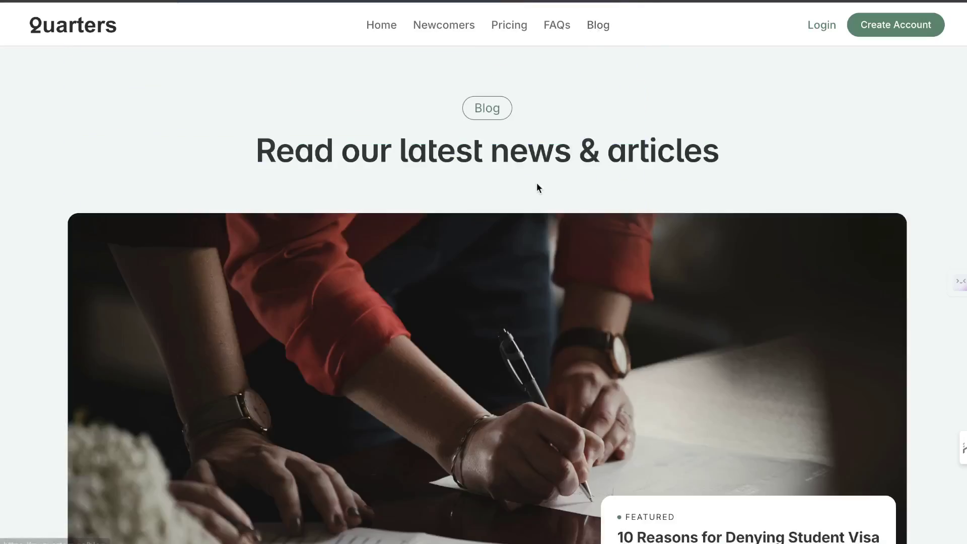
scroll(535, 190, down, 10)
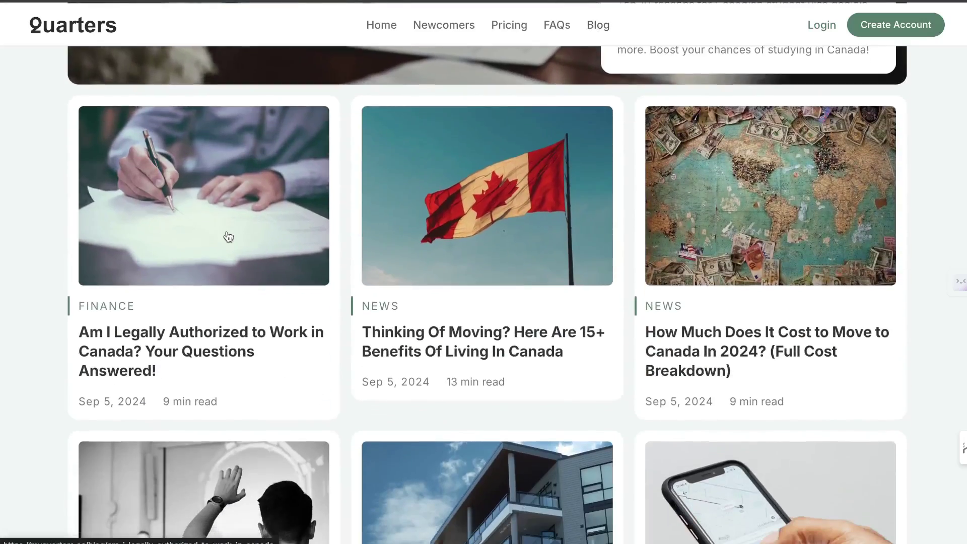
click(228, 237)
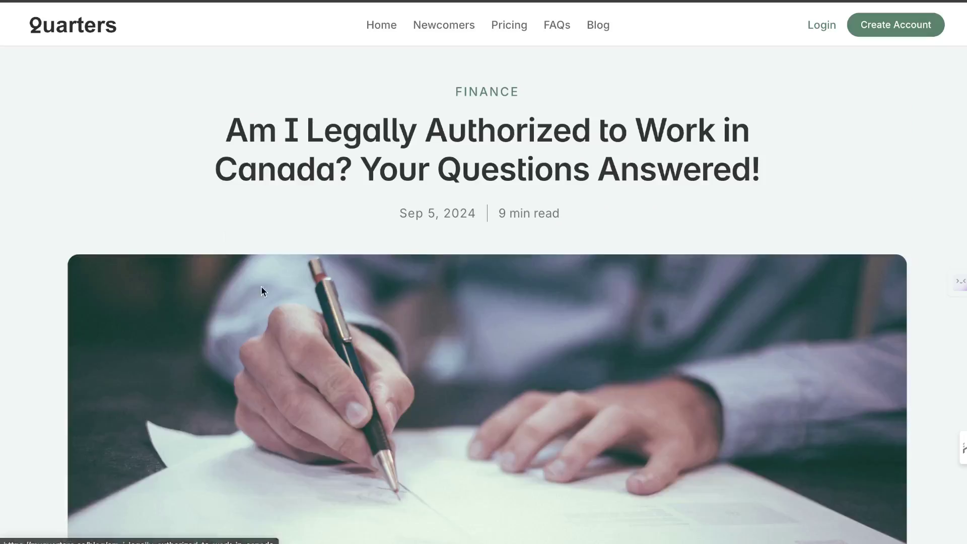
scroll(303, 418, down, 20)
scroll(310, 469, down, 3)
drag(280, 463, 77, 285)
scroll(68, 398, up, 15)
scroll(183, 242, up, 20)
scroll(162, 235, up, 15)
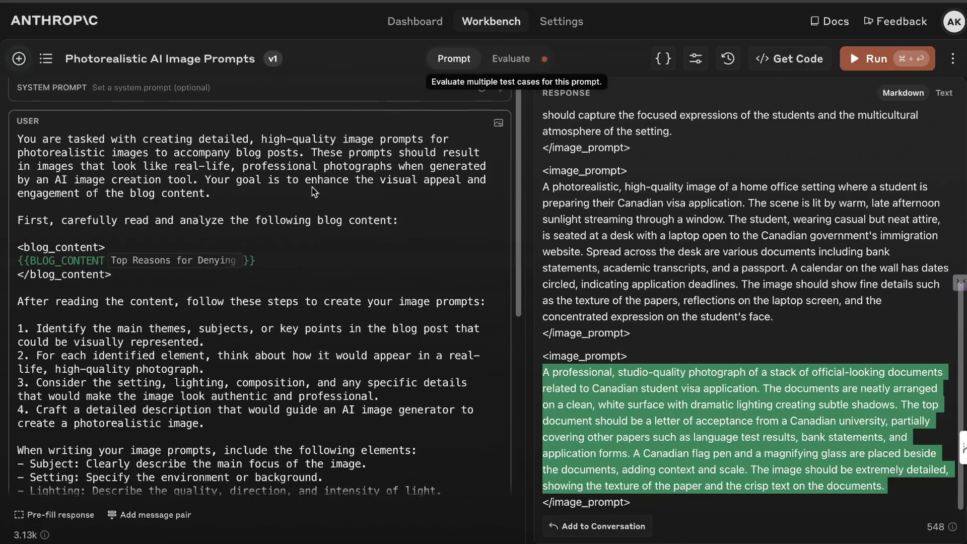
Add the generated prompts to the conversation and start a new user message
scroll(336, 386, down, 5)
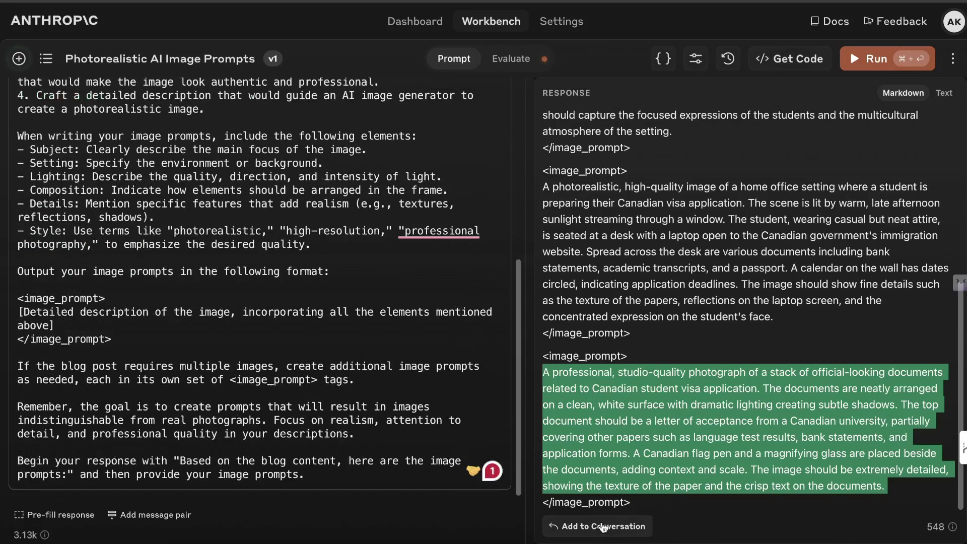
click(599, 526)
scroll(485, 296, down, 10)
scroll(484, 296, down, 5)
click(379, 489)
Select and review the full user prompt text, then undo the last edit
scroll(372, 473, up, 20)
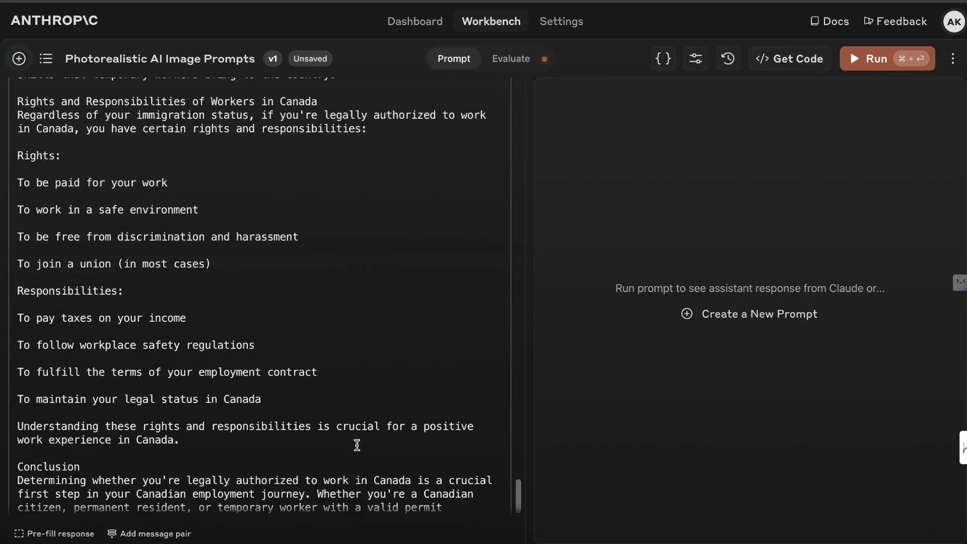
scroll(357, 445, up, 15)
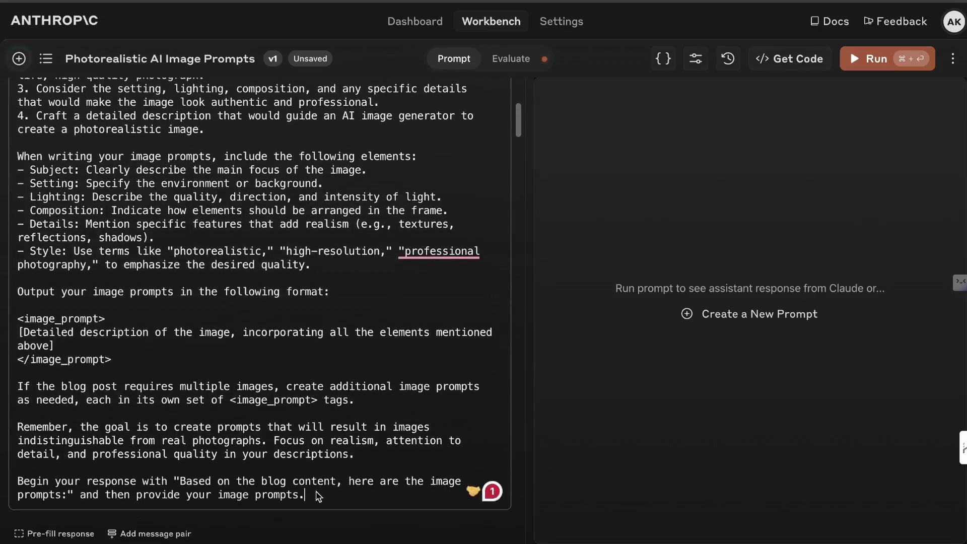
drag(318, 496, 125, 18)
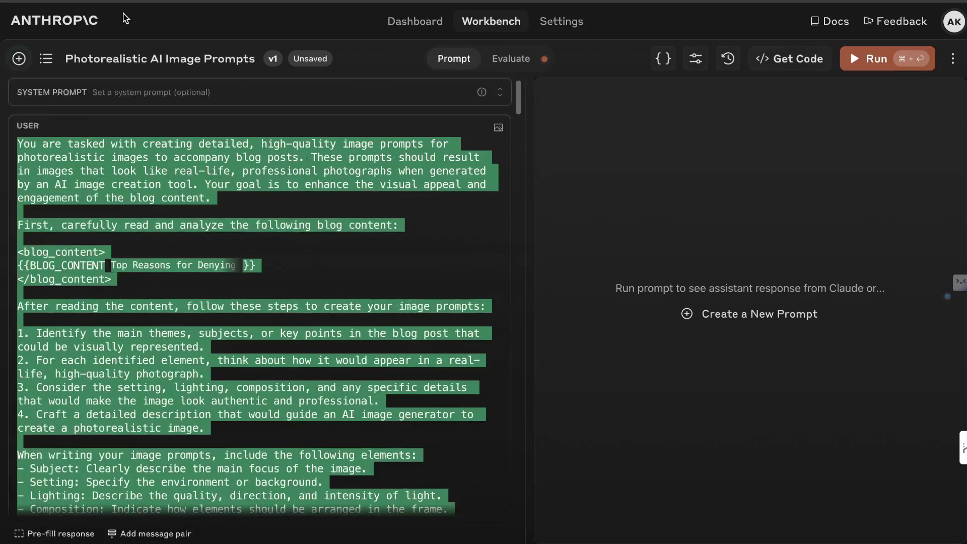
click(157, 171)
scroll(158, 171, down, 20)
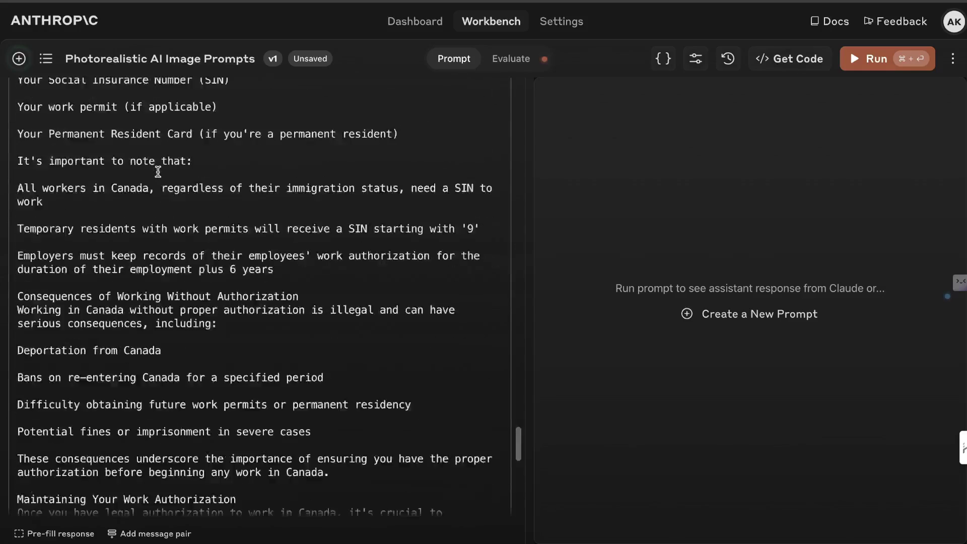
scroll(151, 262, up, 15)
scroll(152, 262, up, 15)
scroll(152, 262, up, 2)
key(super+z)
Clear the old student-visa article from the BLOG_CONTENT variable and close the Variables panel
click(235, 280)
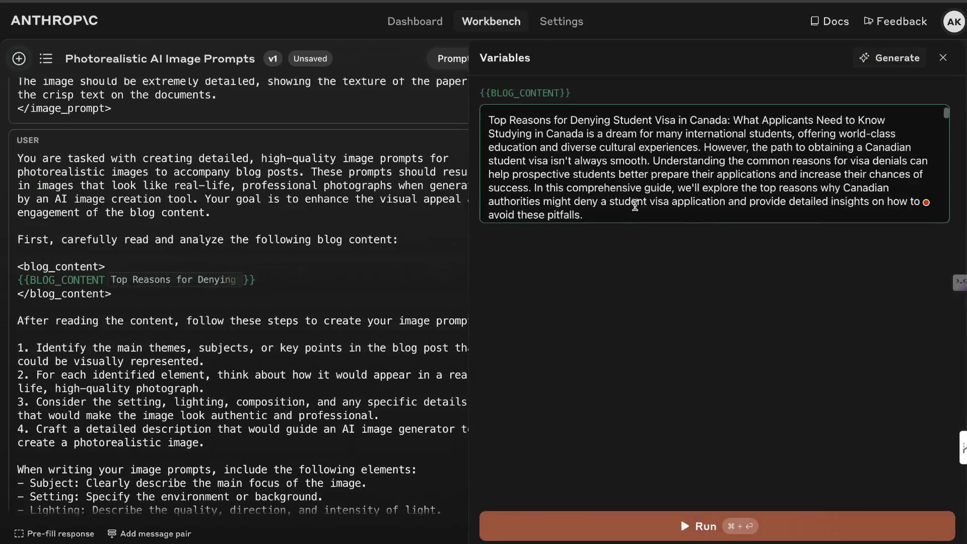
scroll(654, 197, down, 20)
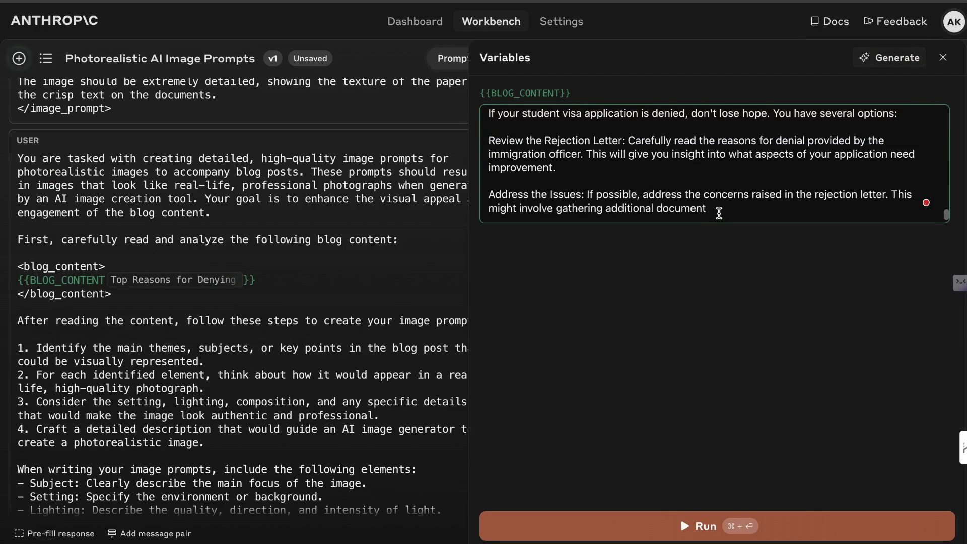
key(super+a)
scroll(718, 210, up, 20)
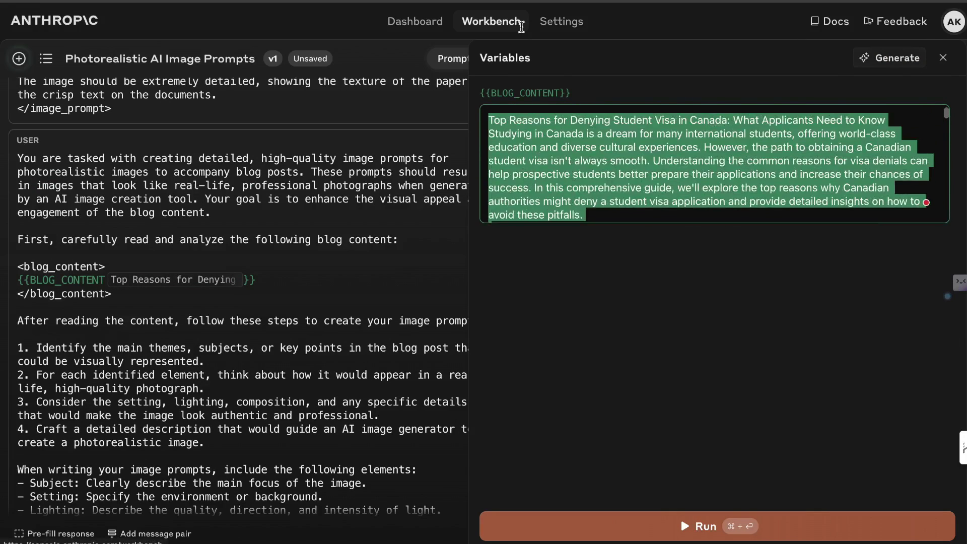
key(BackSpace)
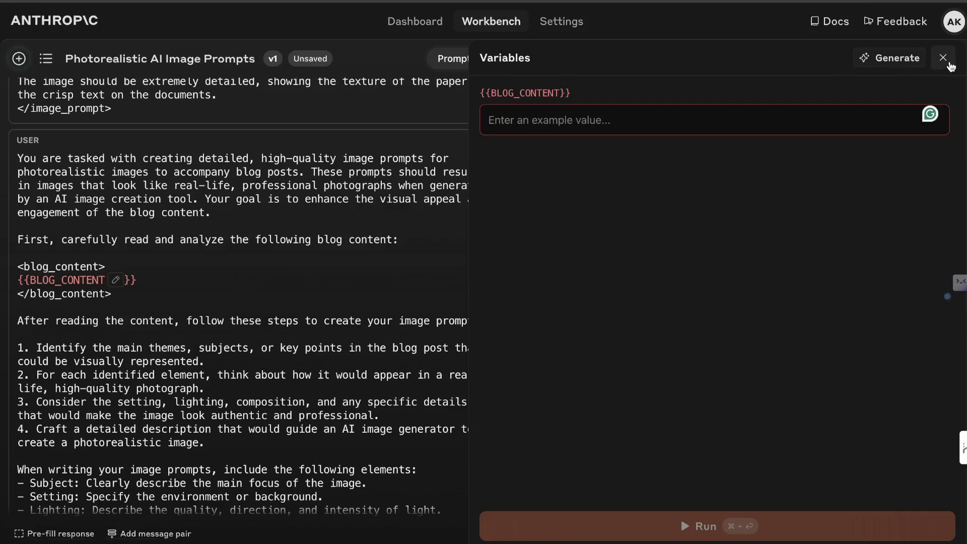
click(943, 57)
scroll(224, 282, down, 1)
scroll(224, 282, down, 20)
Add the line 'here is the blog post:' above the pasted article
scroll(225, 282, up, 10)
scroll(222, 281, up, 15)
scroll(222, 281, up, 1)
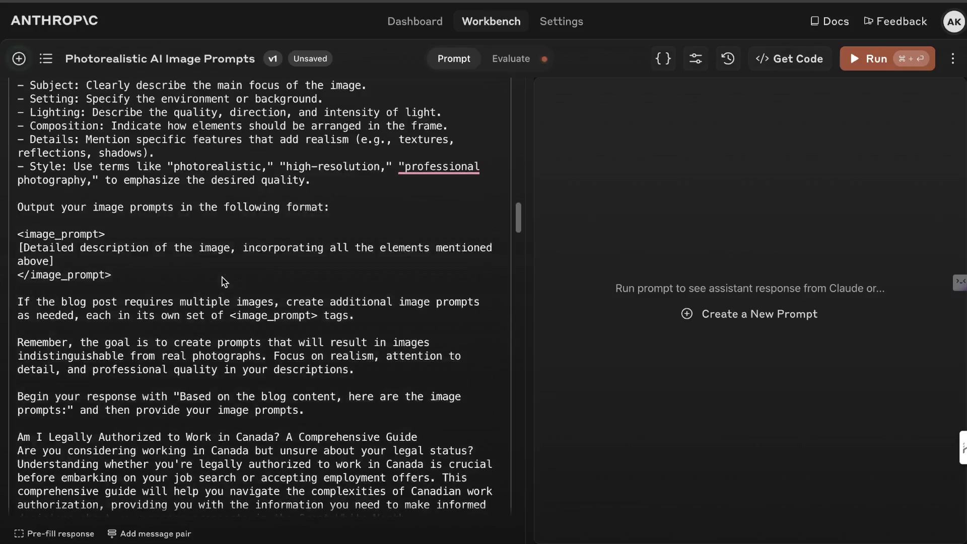
scroll(224, 282, down, 4)
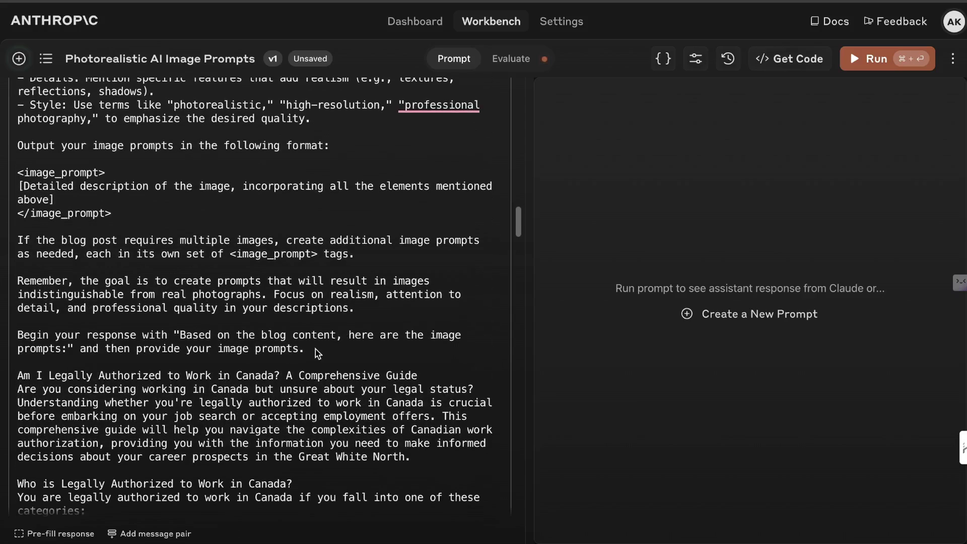
key(Return)
key(Return)
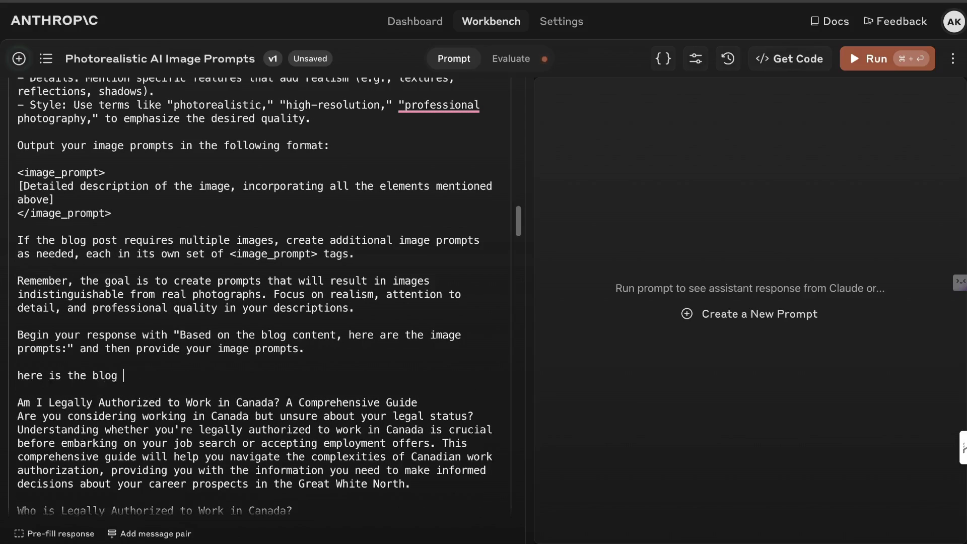
text(here is the blog ois)
key(BackSpace)
key(BackSpace)
key(BackSpace)
text(post:)
Set max tokens to 3324, run the prompt, and select the first generated image prompt
click(695, 58)
click(733, 209)
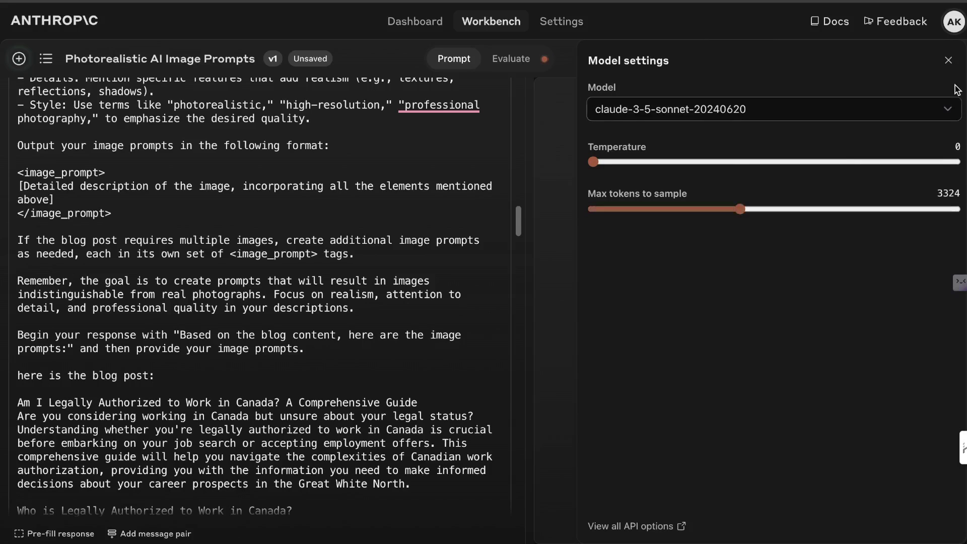
click(940, 60)
click(905, 58)
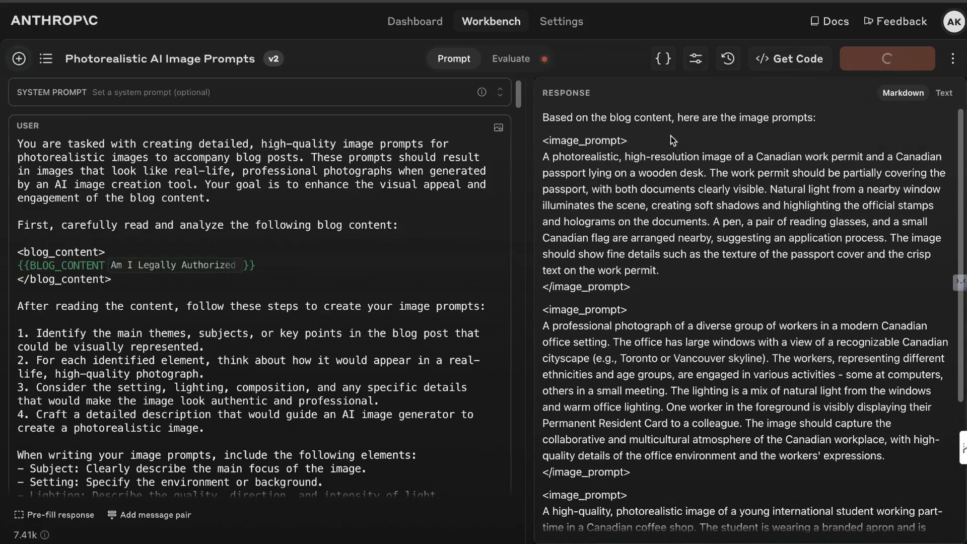
triple_click(673, 175)
key(ctrl+c)
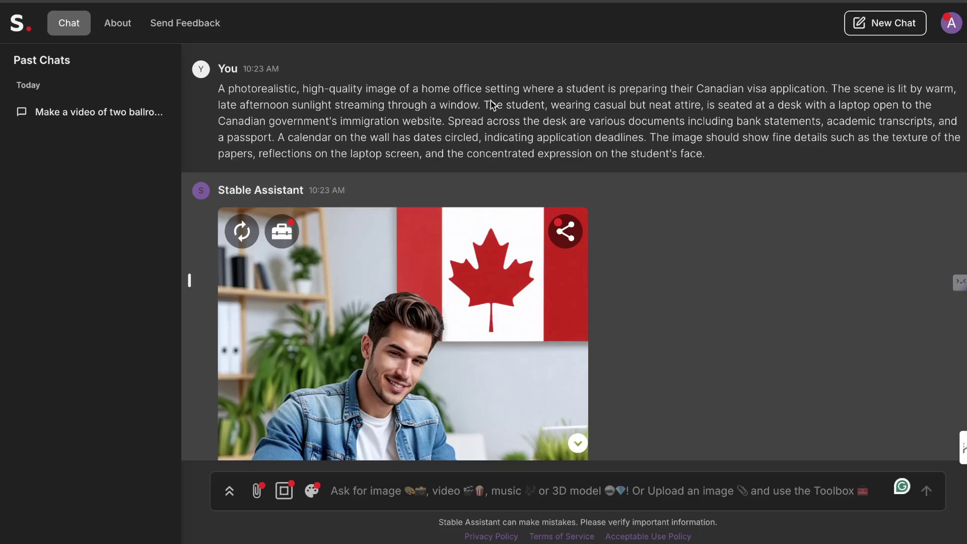
Paste the work permit and passport prompt, generate the image, then close its enlarged view
scroll(486, 320, down, 3)
key(ctrl+v)
key(Return)
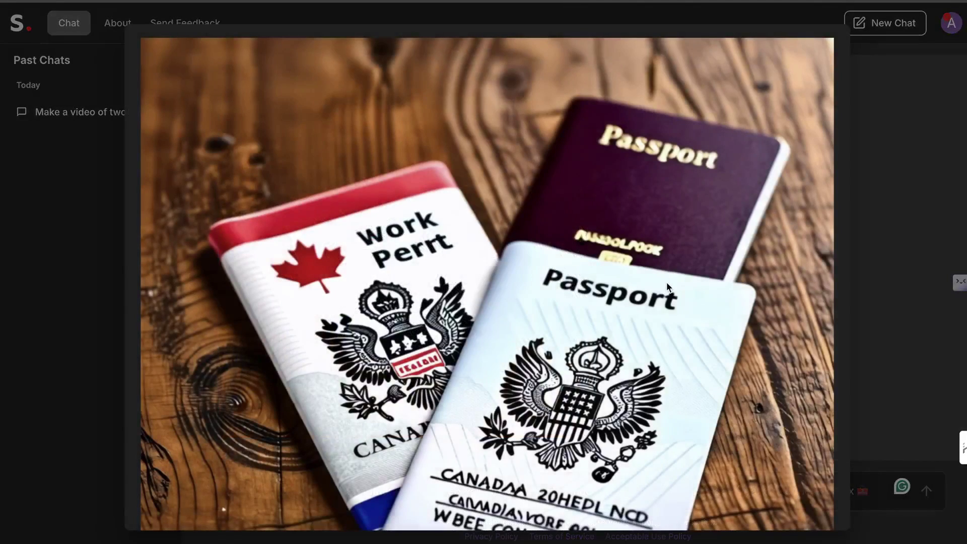
scroll(667, 284, down, 3)
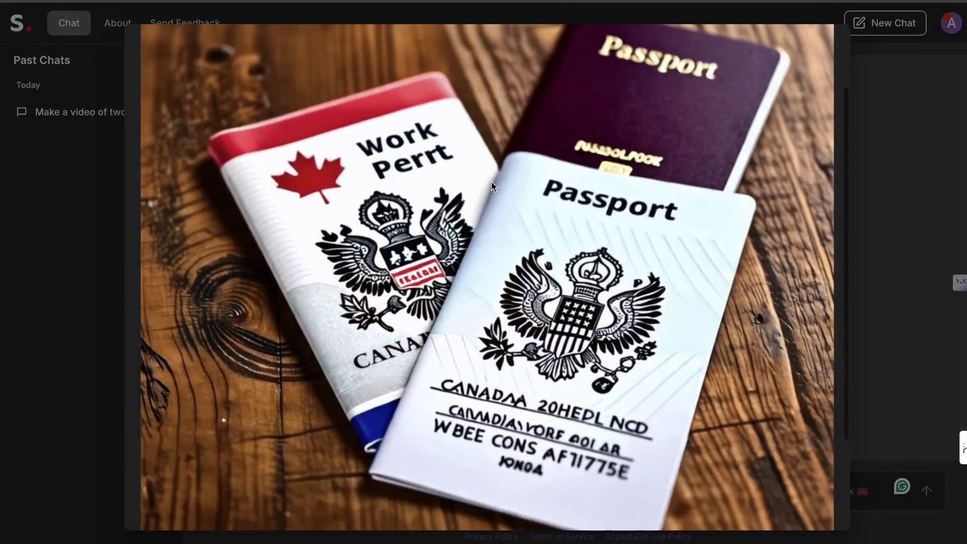
click(935, 156)
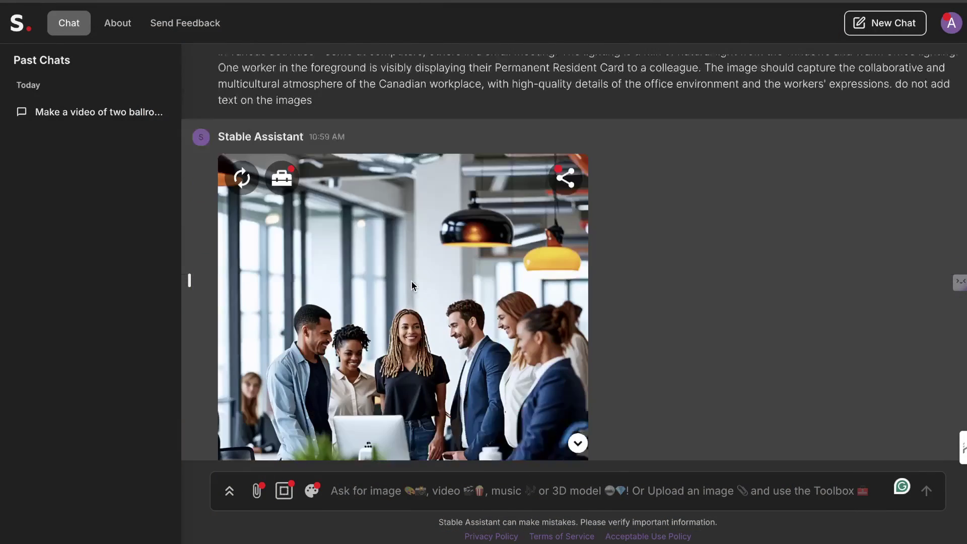
Enlarge and inspect the office team photo of smiling colleagues around a laptop several times
click(411, 280)
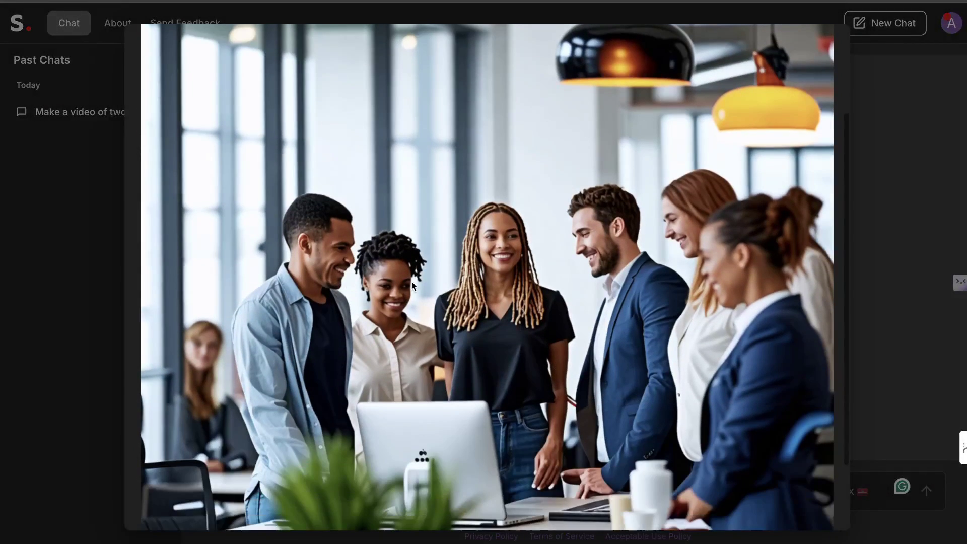
scroll(412, 283, down, 3)
click(876, 234)
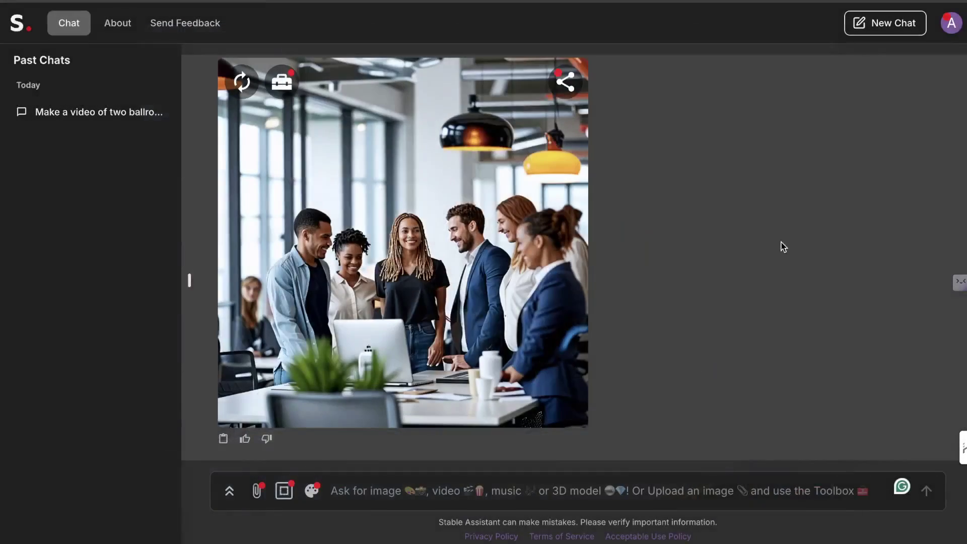
click(477, 358)
scroll(477, 358, down, 3)
scroll(478, 358, down, 1)
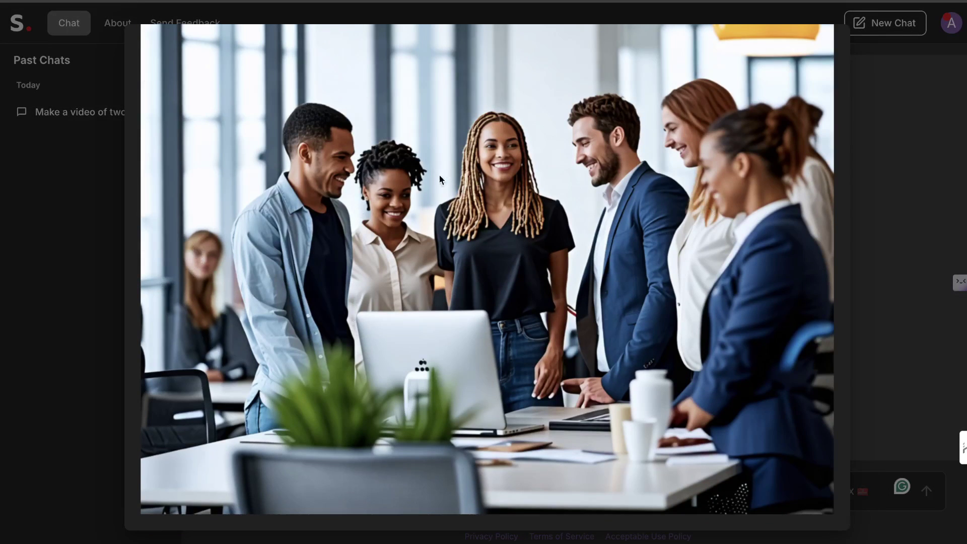
click(877, 195)
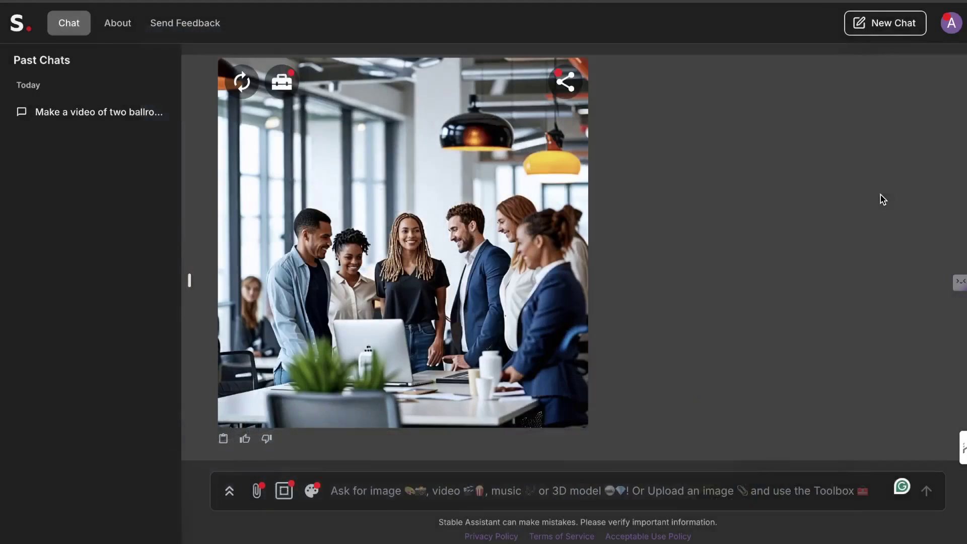
click(438, 248)
scroll(831, 249, down, 4)
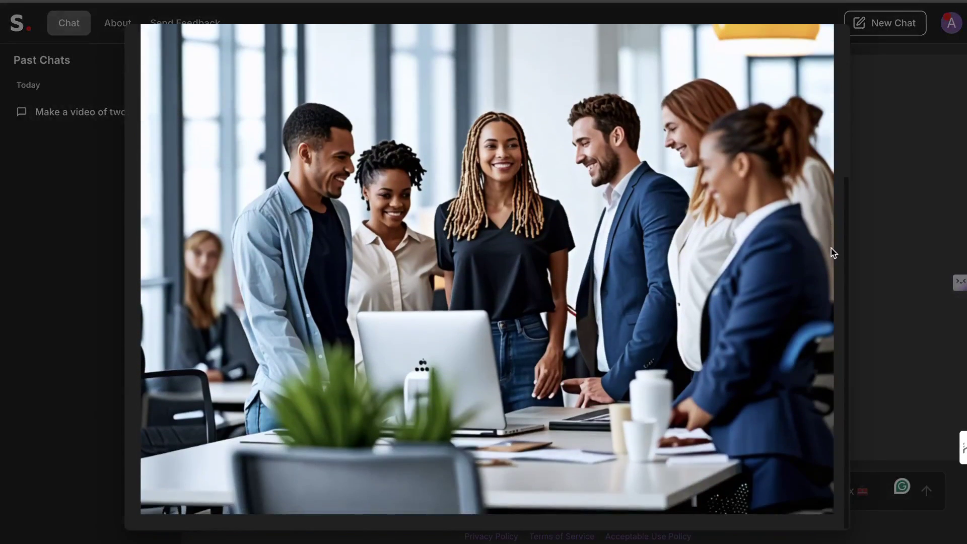
click(882, 209)
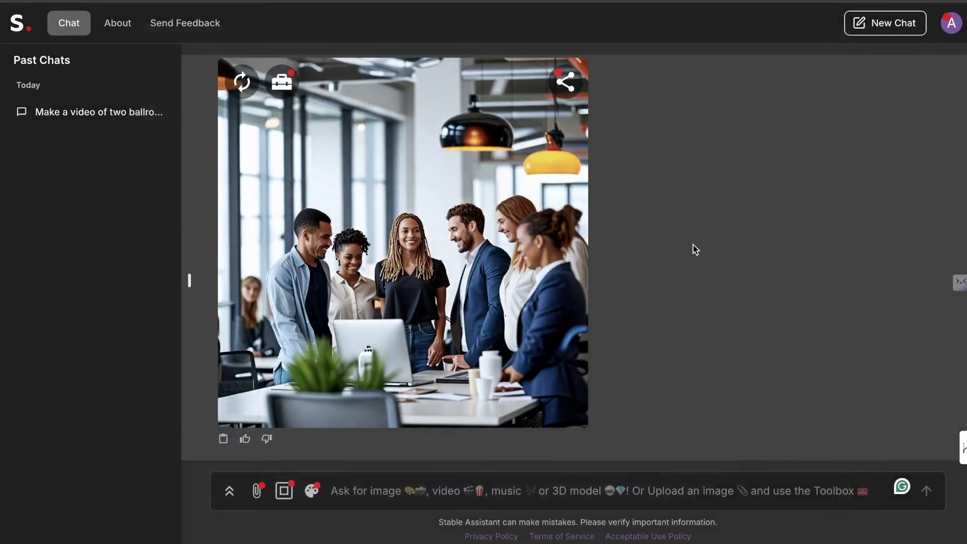
scroll(693, 245, up, 15)
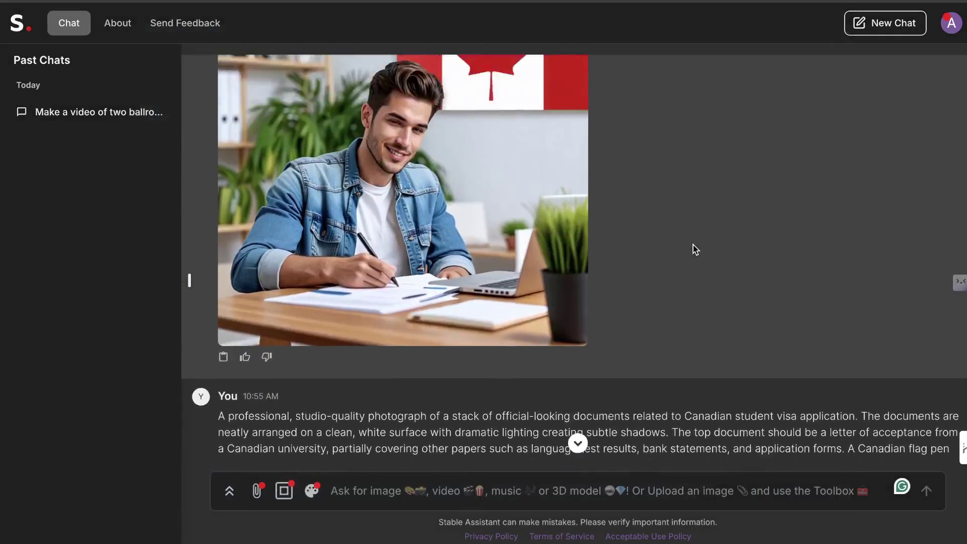
scroll(693, 244, up, 10)
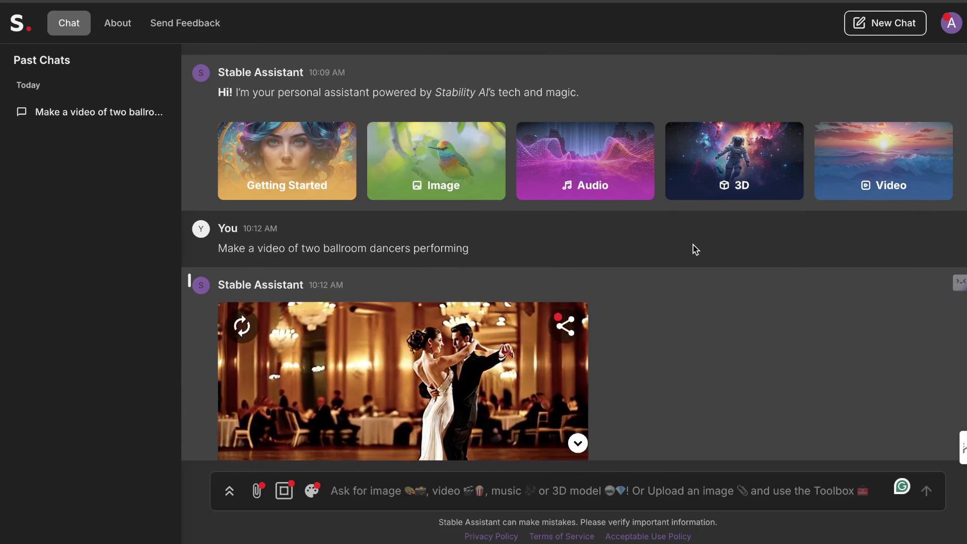
scroll(693, 245, down, 15)
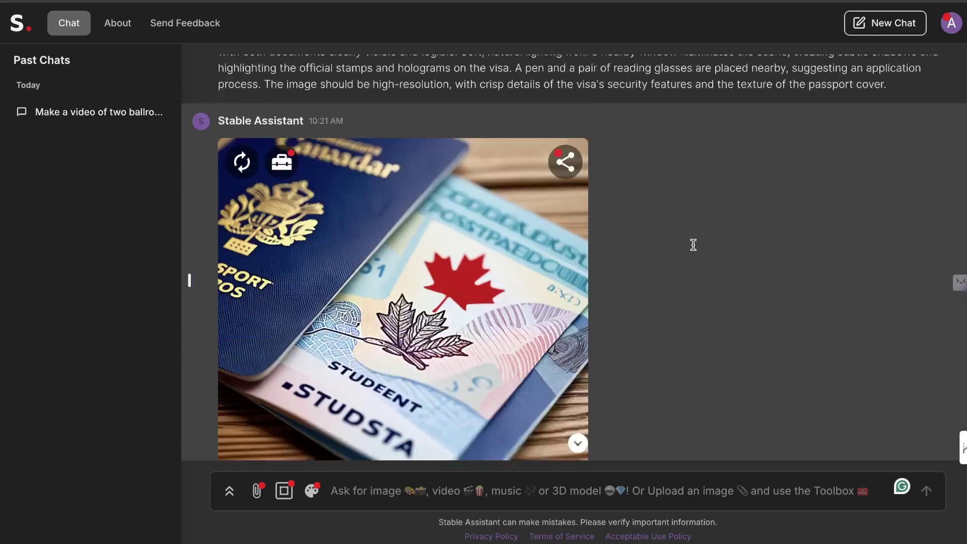
scroll(693, 245, down, 10)
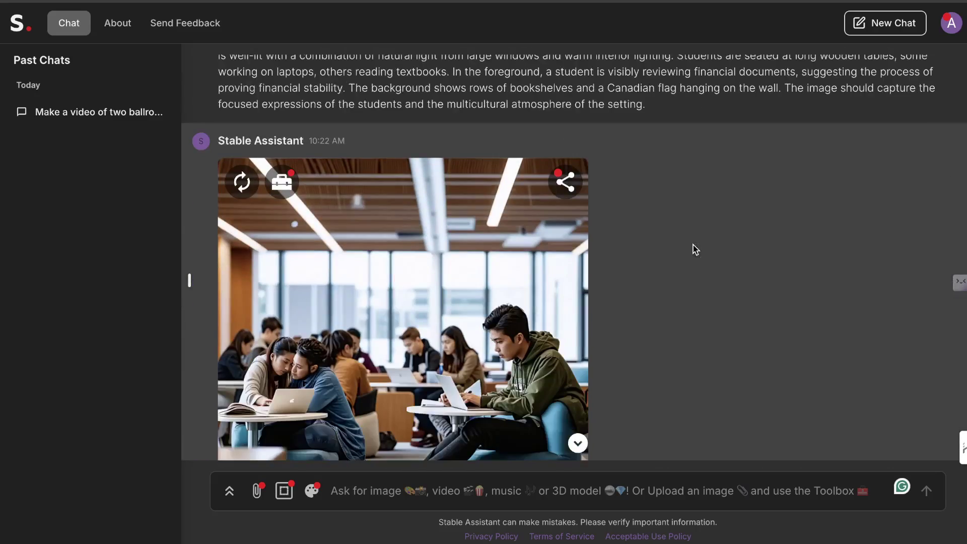
scroll(693, 245, down, 5)
scroll(642, 245, down, 8)
scroll(645, 244, down, 15)
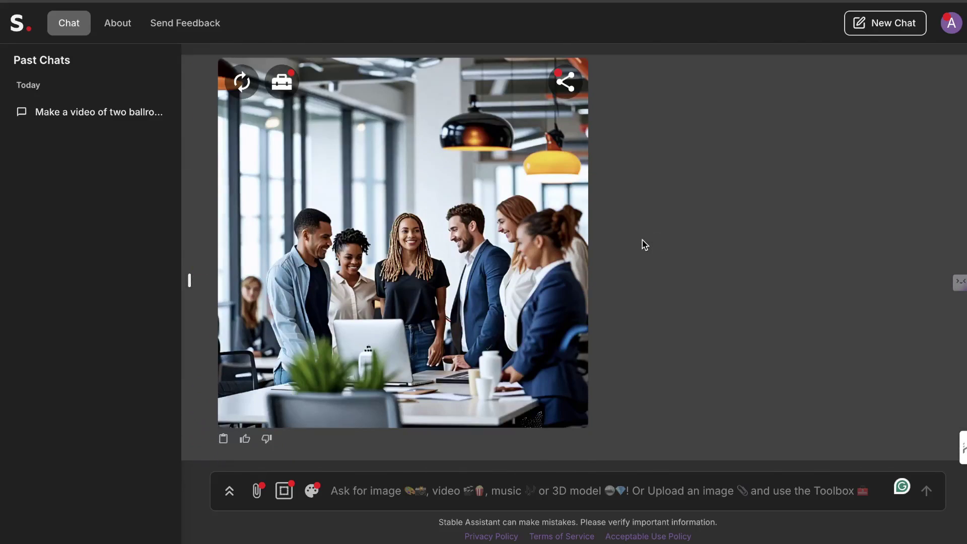